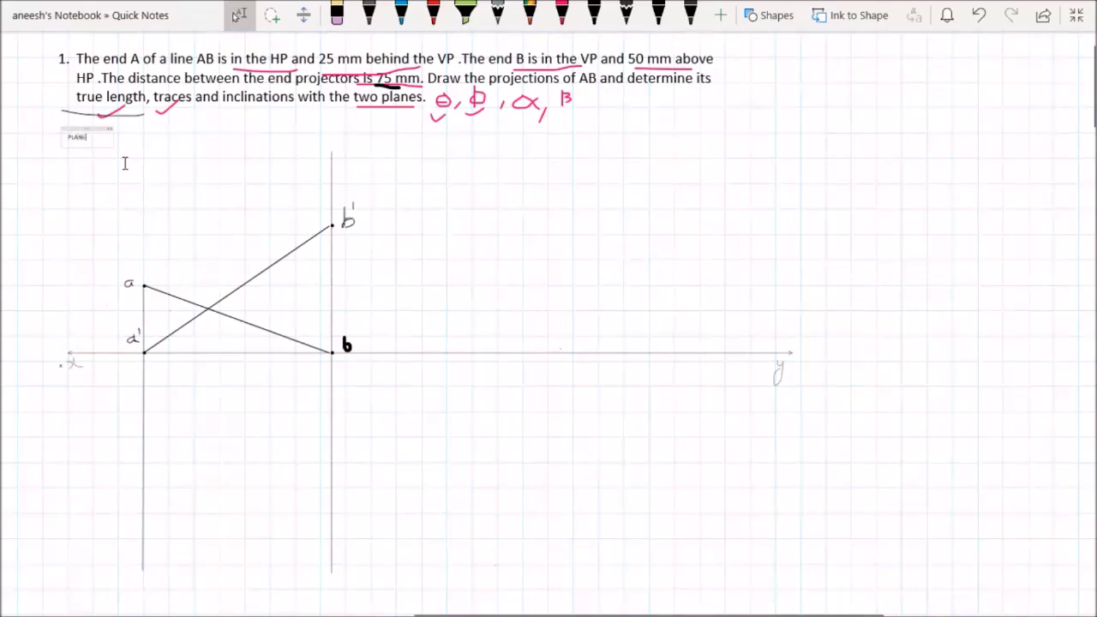
Complete the small heading 'PLANE ROTATION' and switch to the black pen
text(ROTATION)
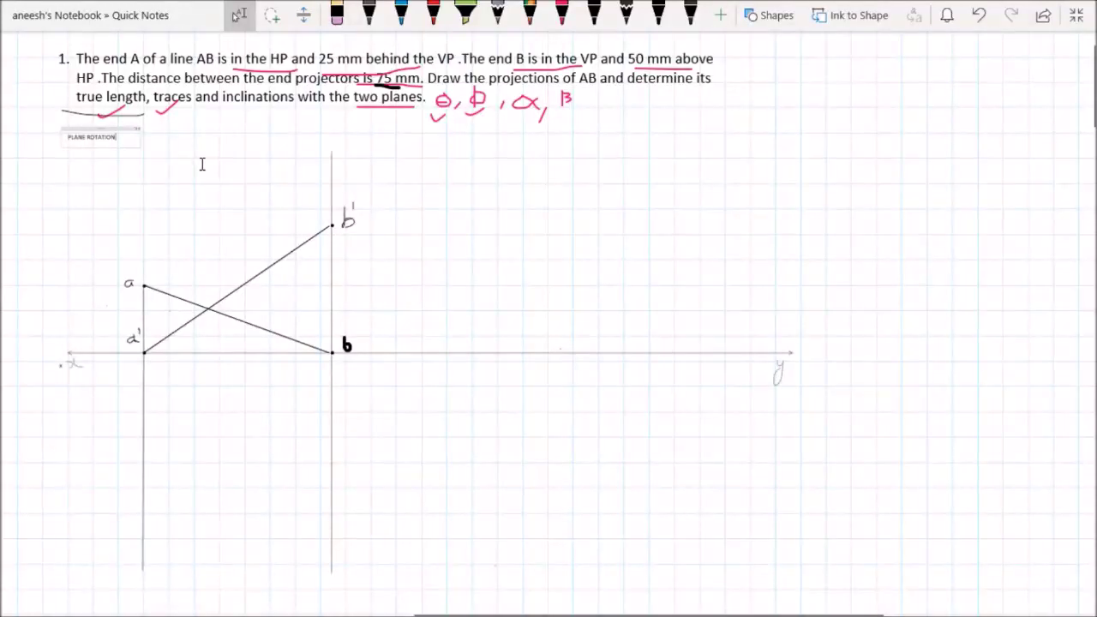
key(Escape)
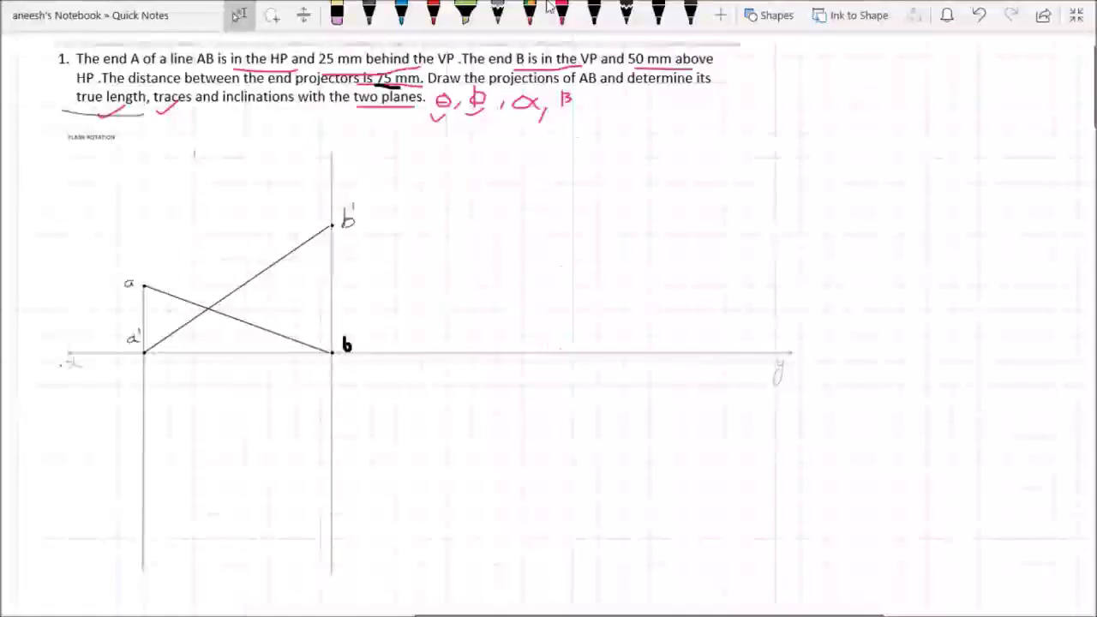
click(602, 20)
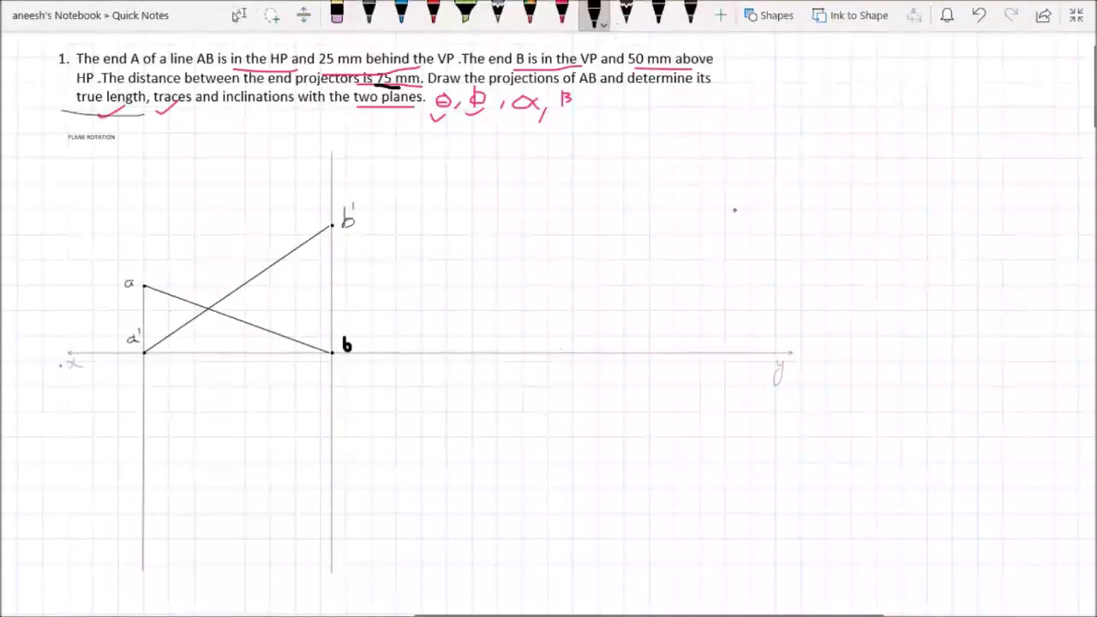
Sketch a reference line crossed by a vertical labelled a', with a line rising up-right from a'
drag(650, 249, 839, 234)
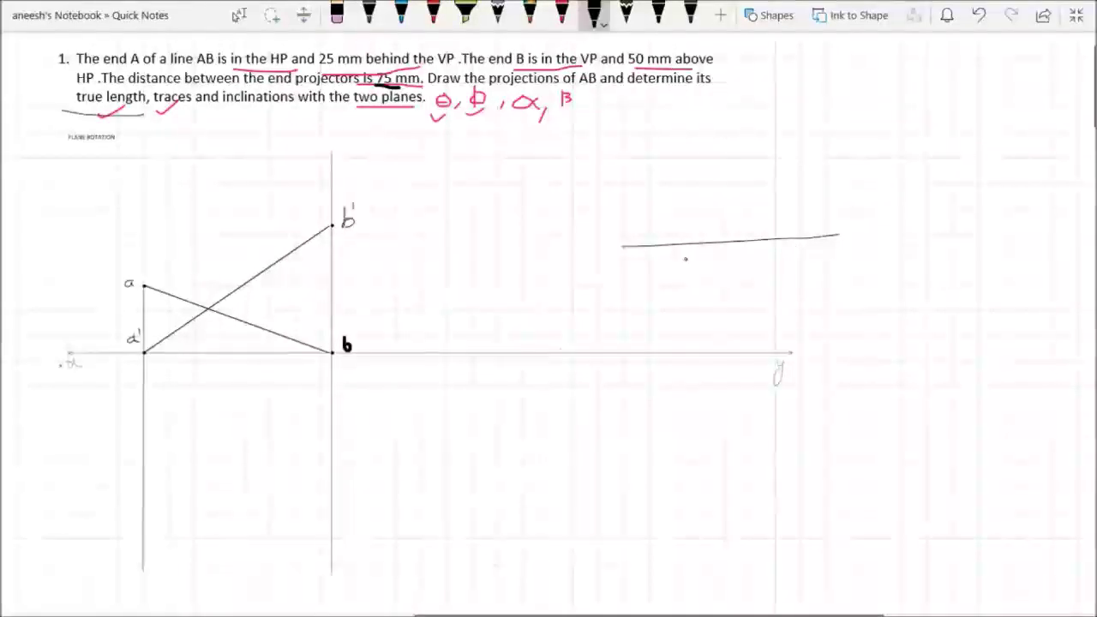
drag(669, 211, 683, 285)
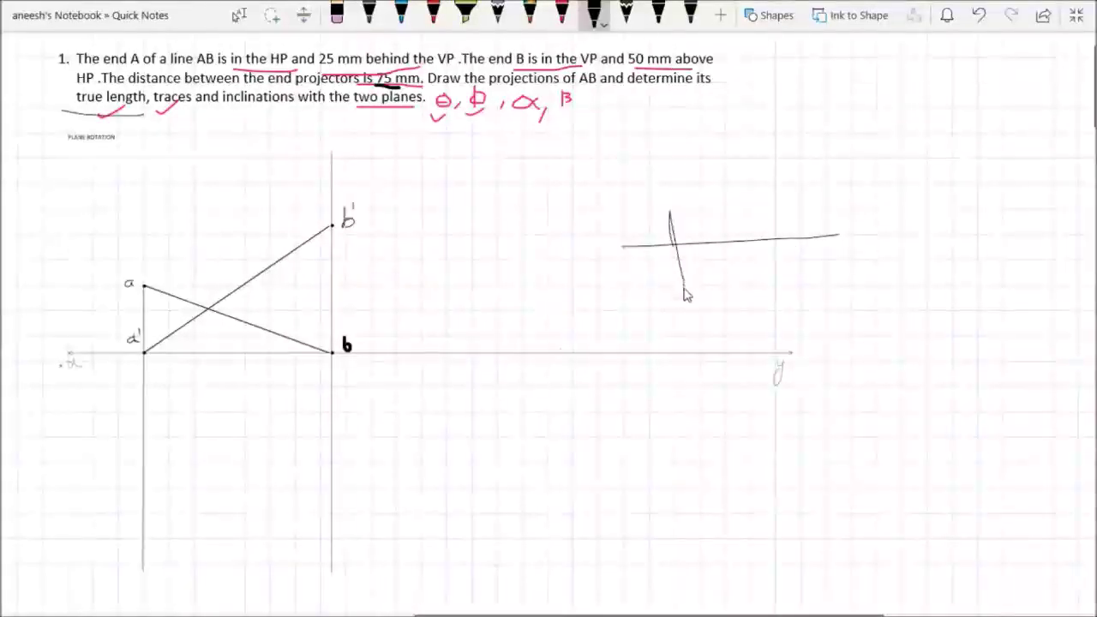
drag(648, 210, 654, 201)
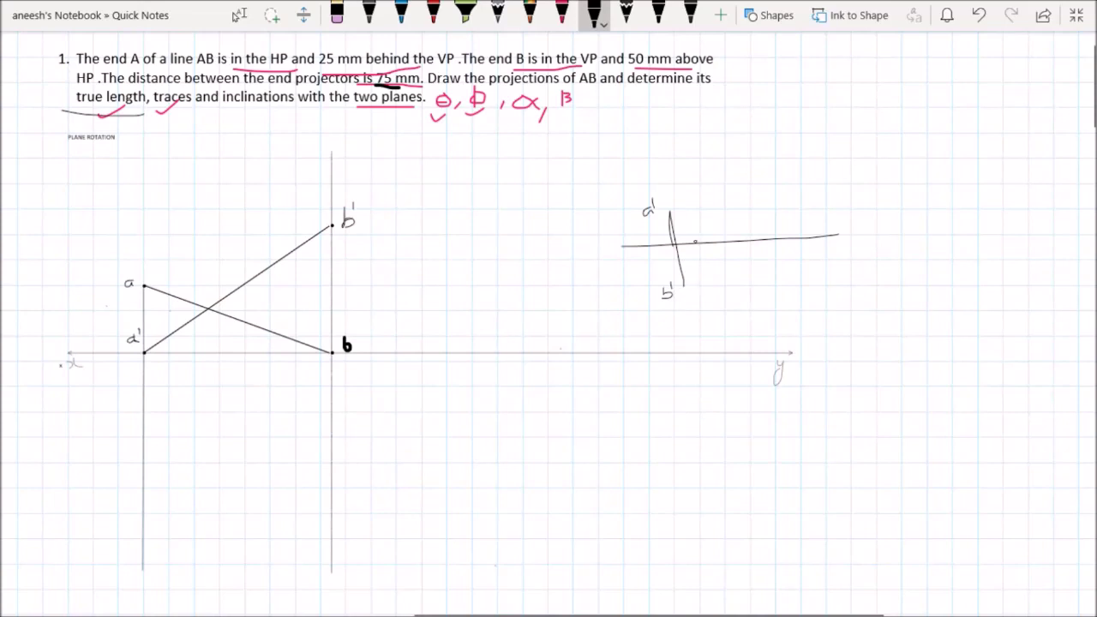
mouse_move(670, 213)
mouse_down()
mouse_move(795, 125)
mouse_move(790, 94)
mouse_up()
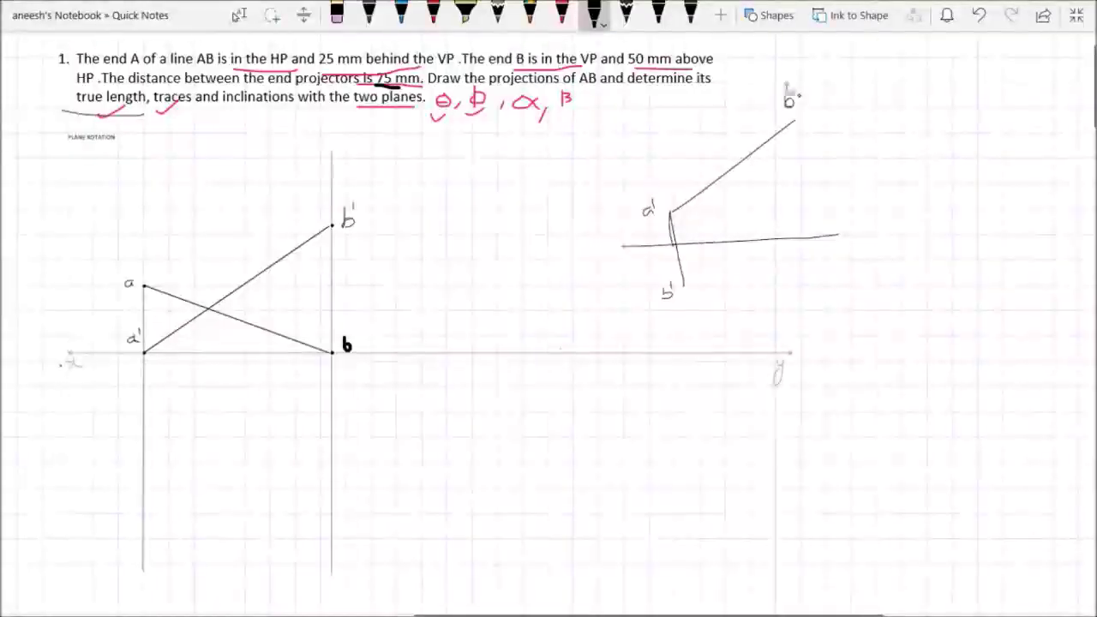
click(336, 19)
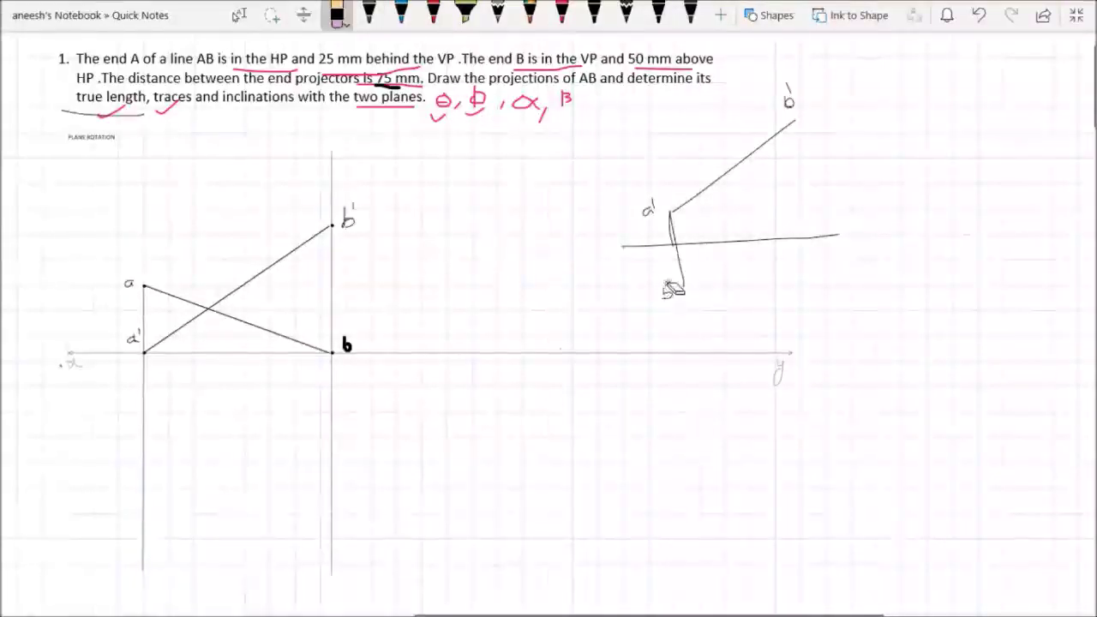
Erase the lower b' label, then draw a vertical down from b' and label its end b
drag(678, 292, 667, 293)
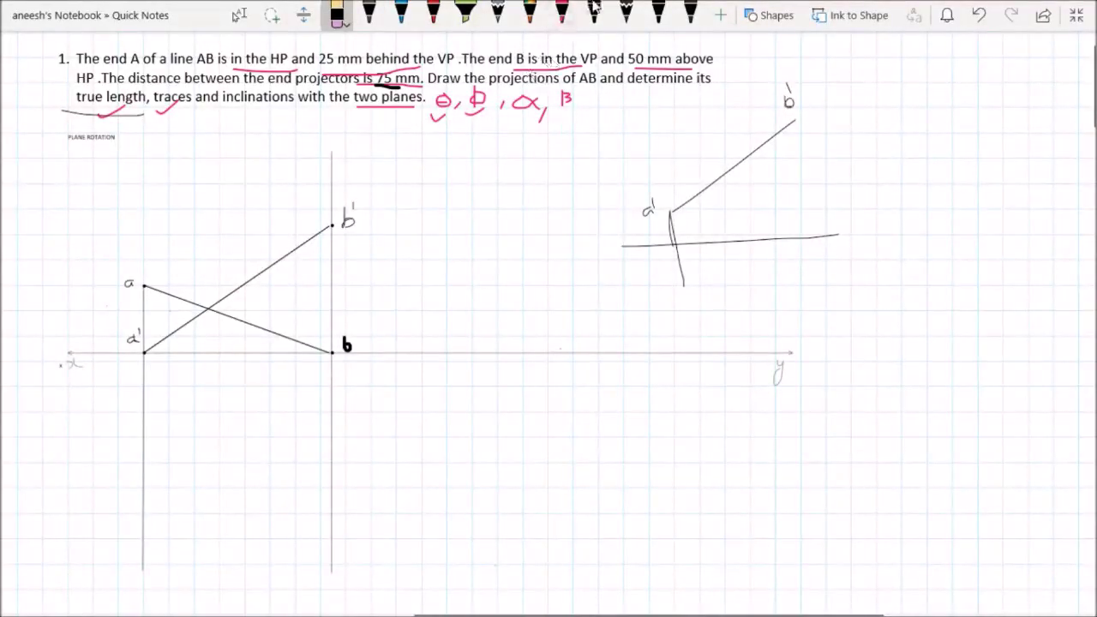
mouse_move(430, 10)
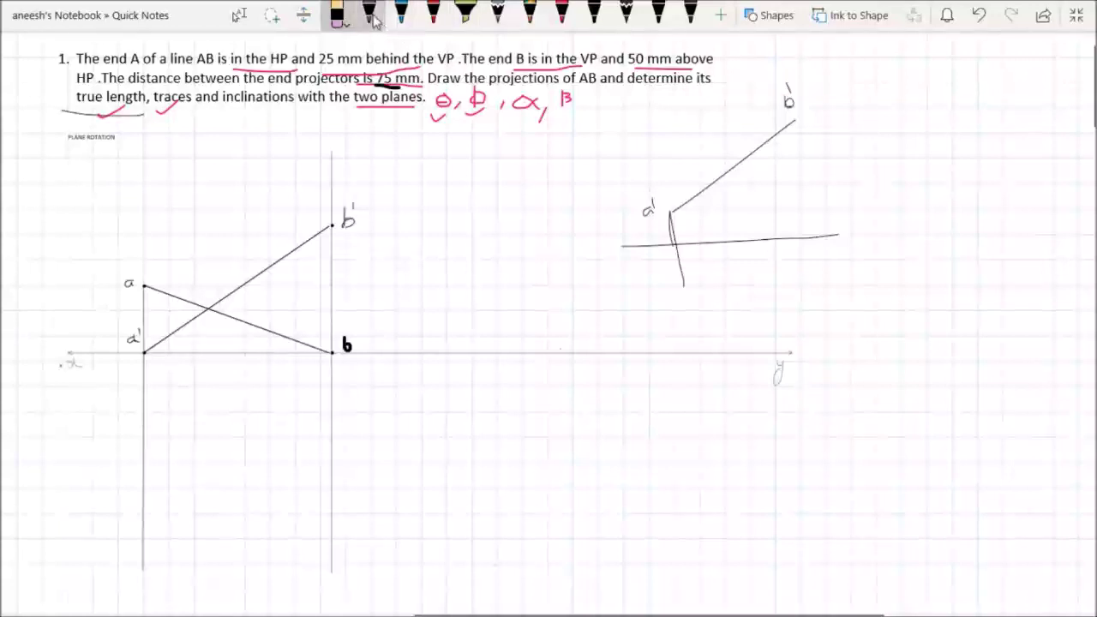
click(371, 17)
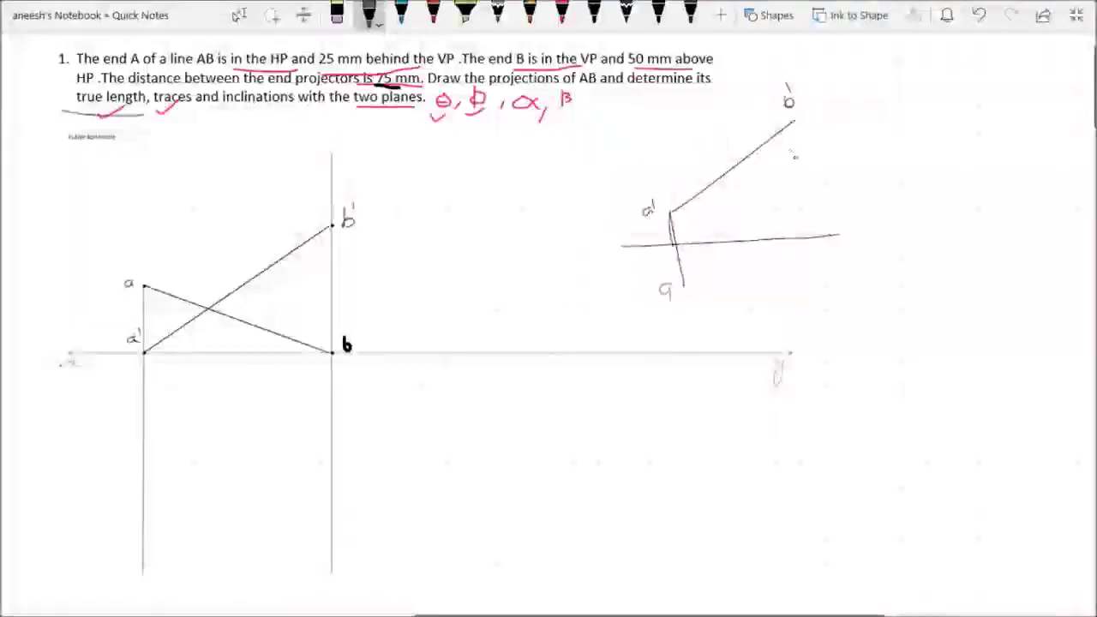
mouse_move(795, 121)
mouse_down()
mouse_move(789, 220)
mouse_move(803, 319)
mouse_move(686, 285)
mouse_up()
drag(822, 306, 830, 319)
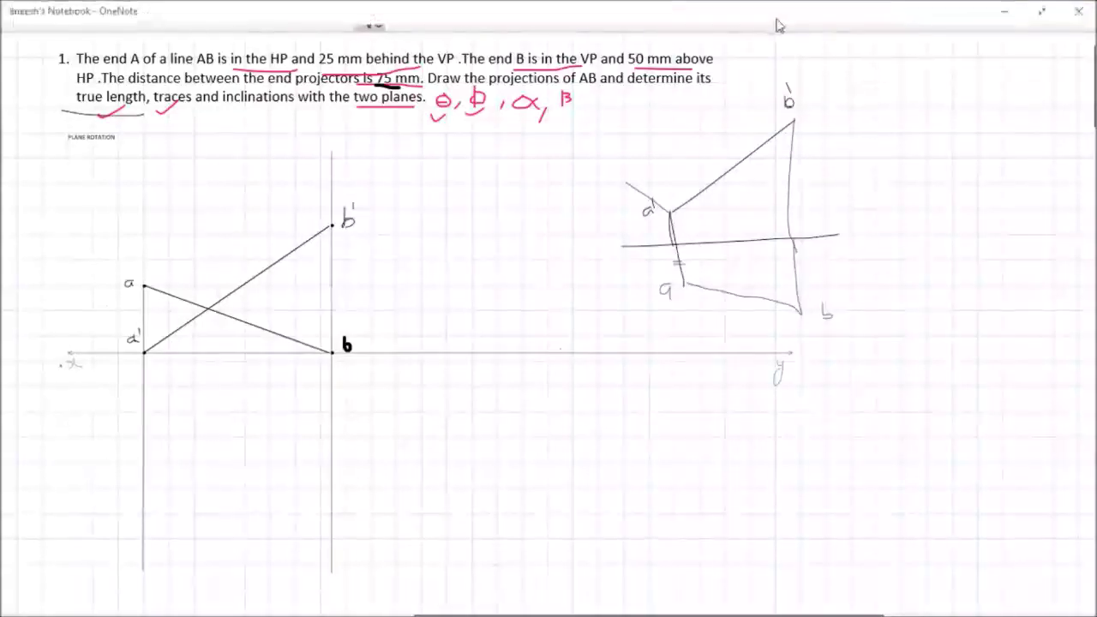
Draw a straight line from a' up-left in the main projection using the line shape
click(773, 17)
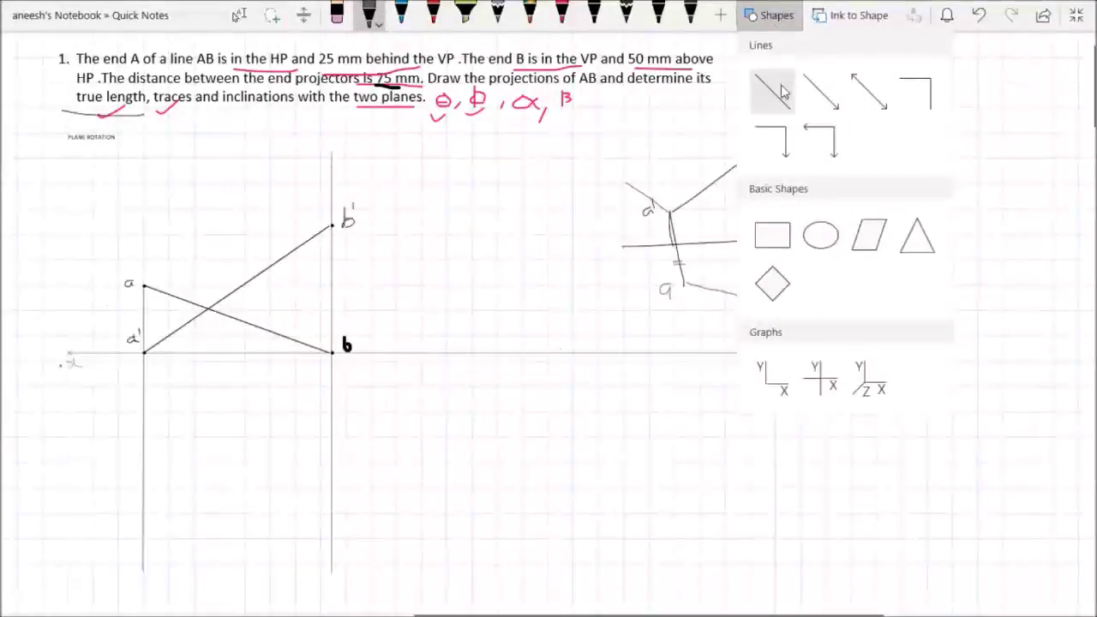
click(661, 17)
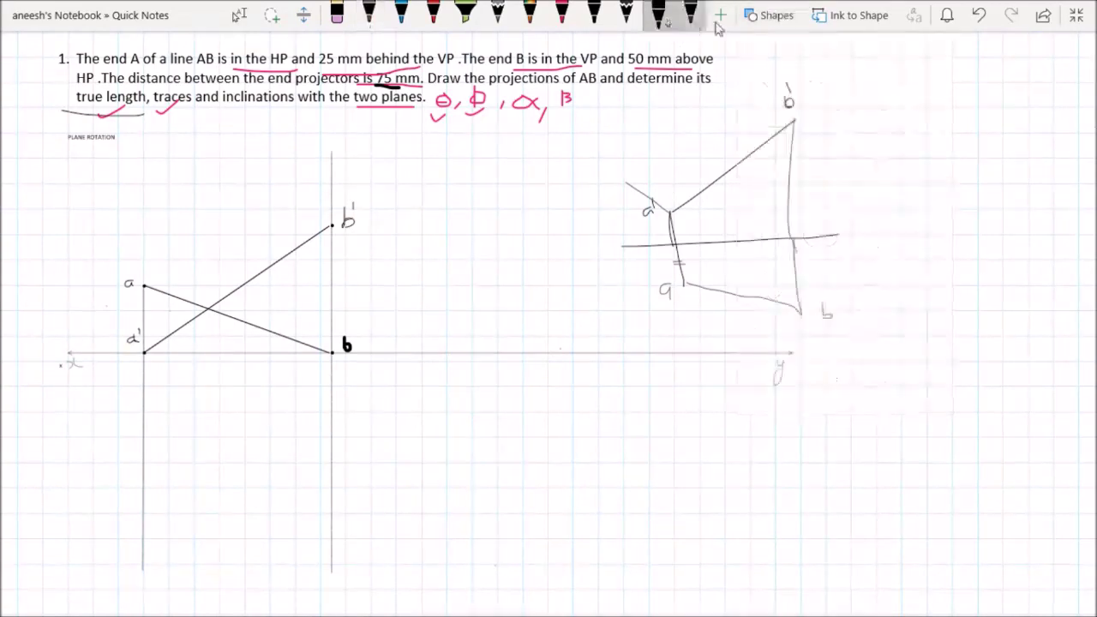
click(776, 17)
click(644, 16)
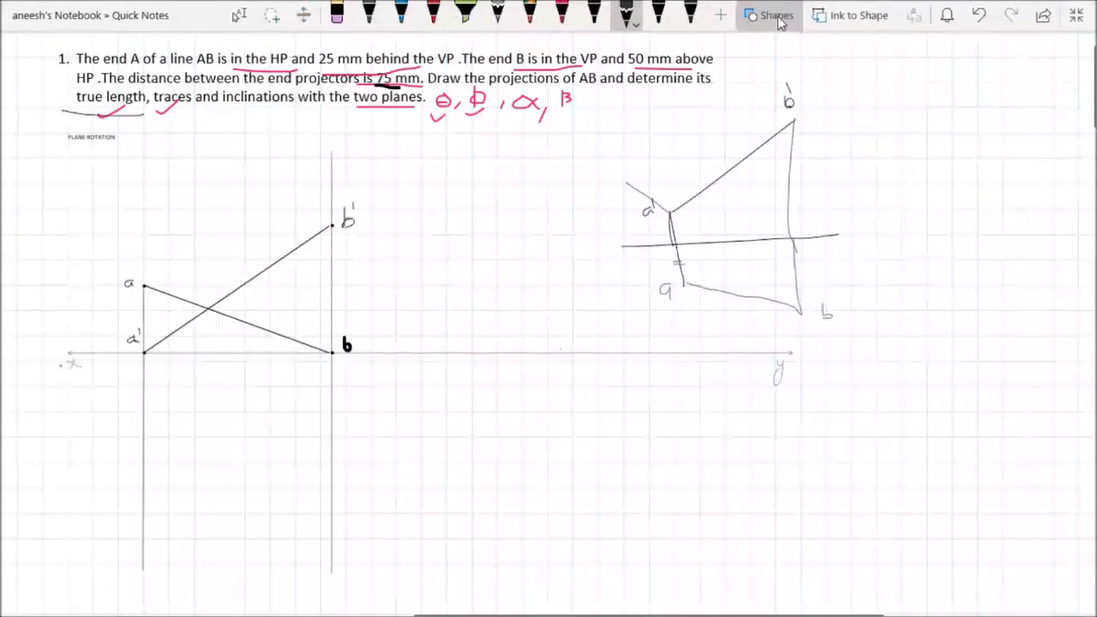
click(776, 17)
click(778, 86)
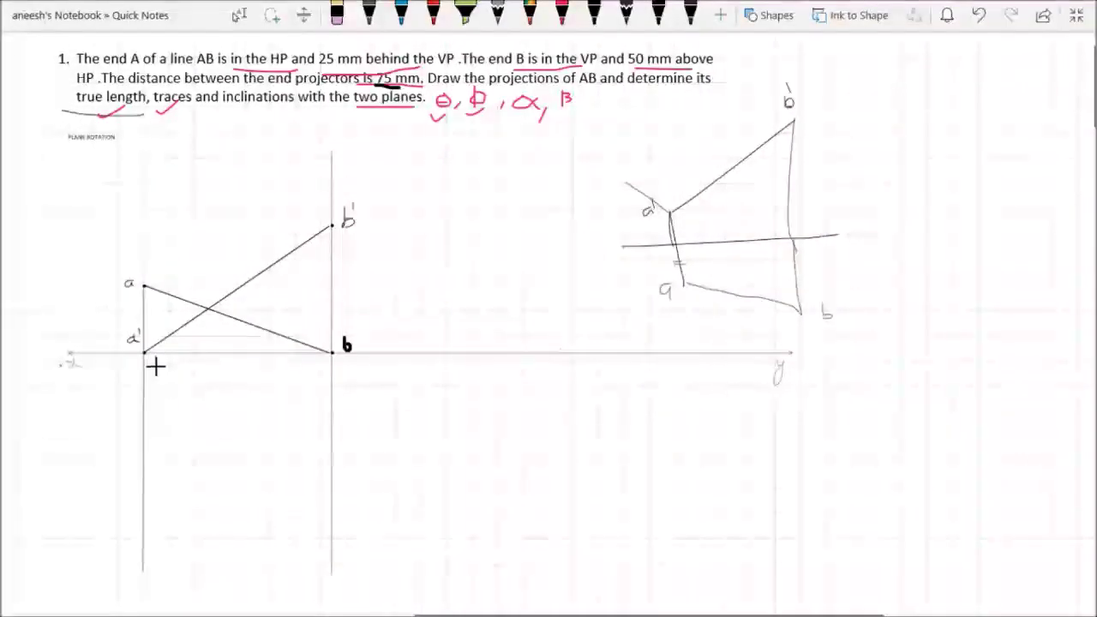
drag(143, 351, 120, 314)
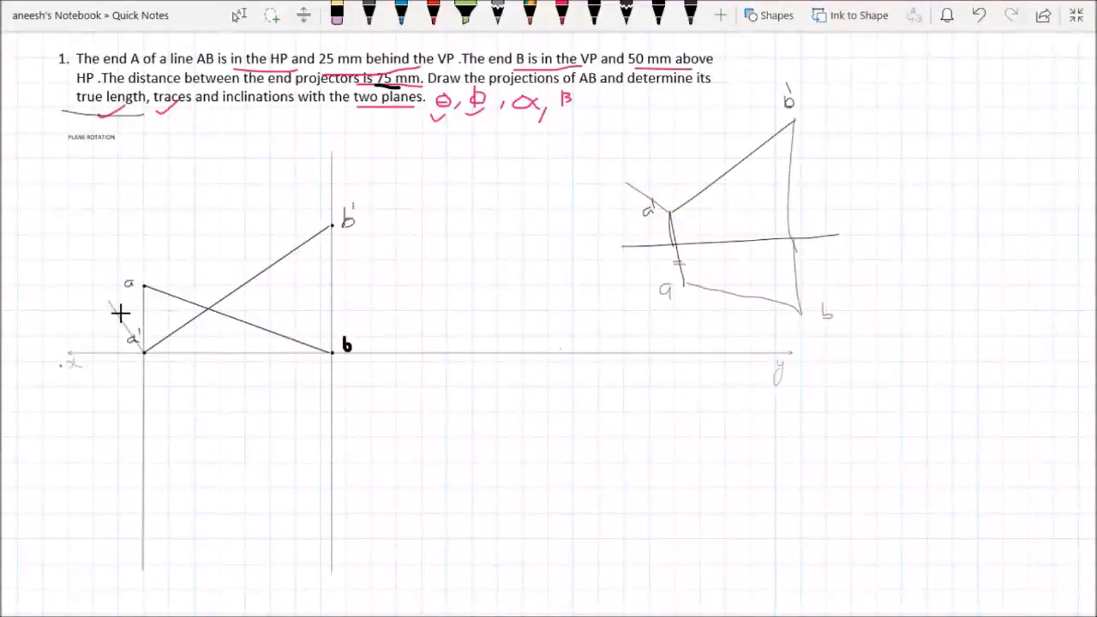
Label the new line A, add a matching tick on the right vertical, and circle point b
drag(120, 314, 120, 314)
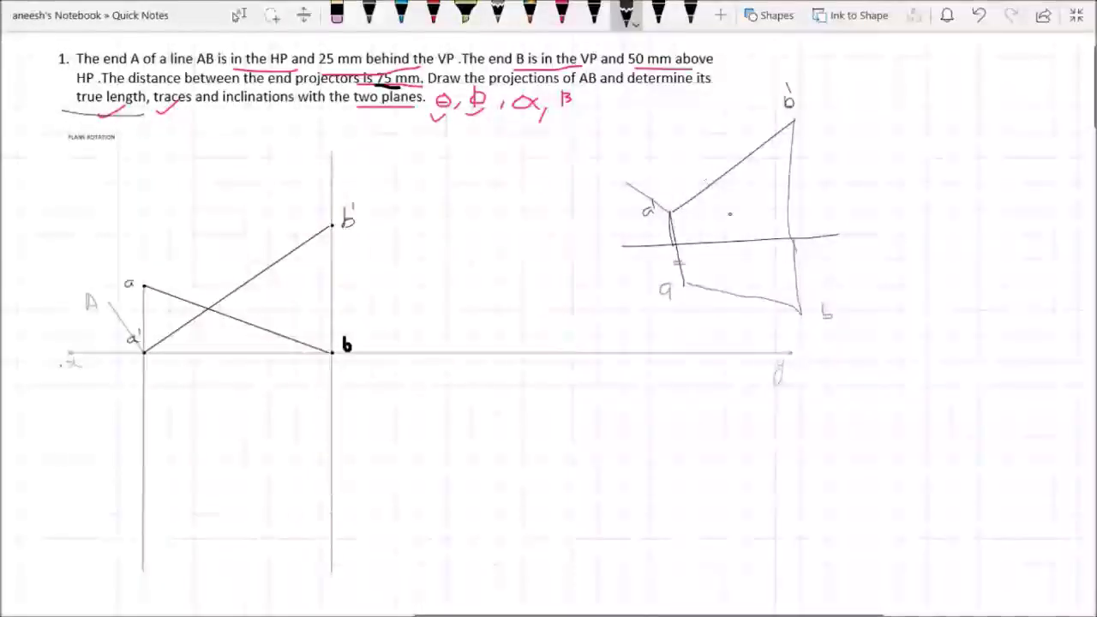
drag(784, 263, 799, 265)
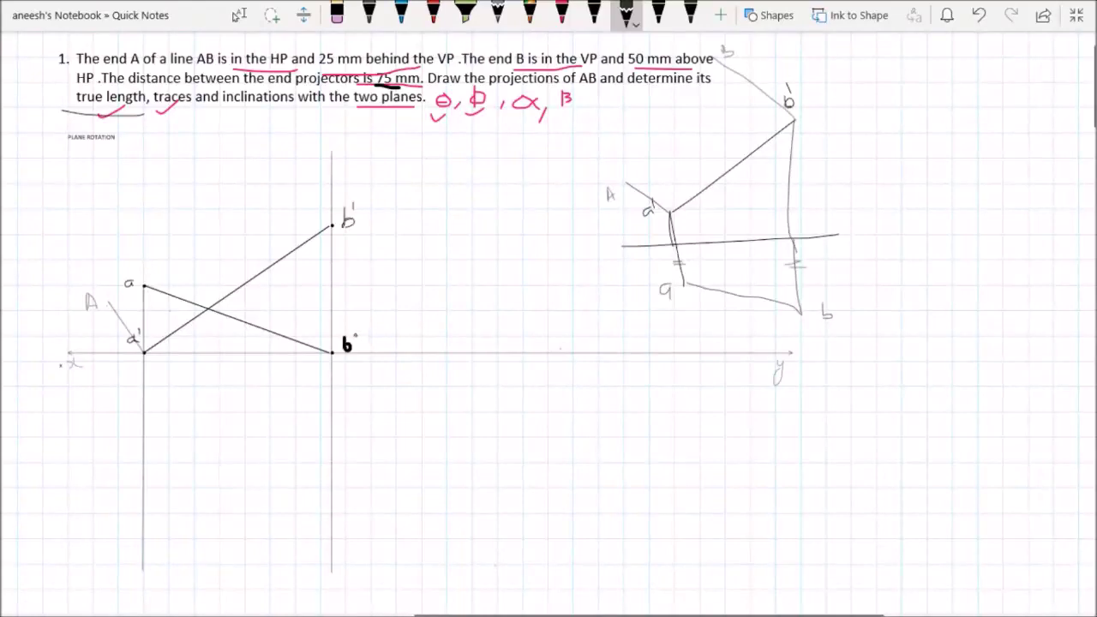
mouse_move(336, 333)
mouse_down()
mouse_move(330, 364)
mouse_move(360, 340)
mouse_move(337, 327)
mouse_up()
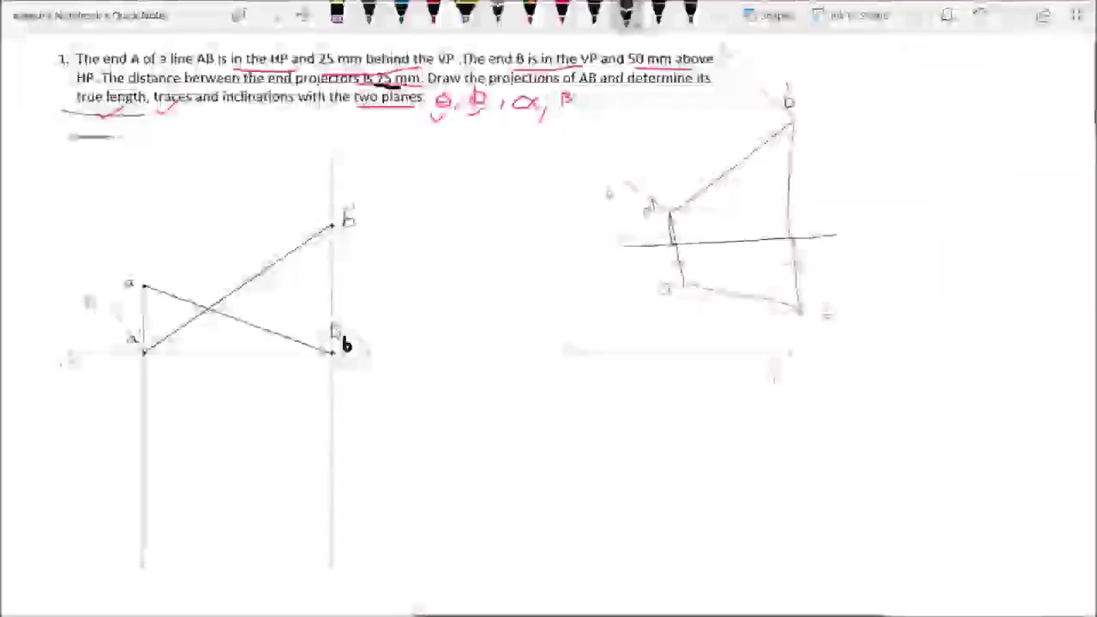
Undo the circle around b and restore the accidentally erased projector line
key(ctrl+z)
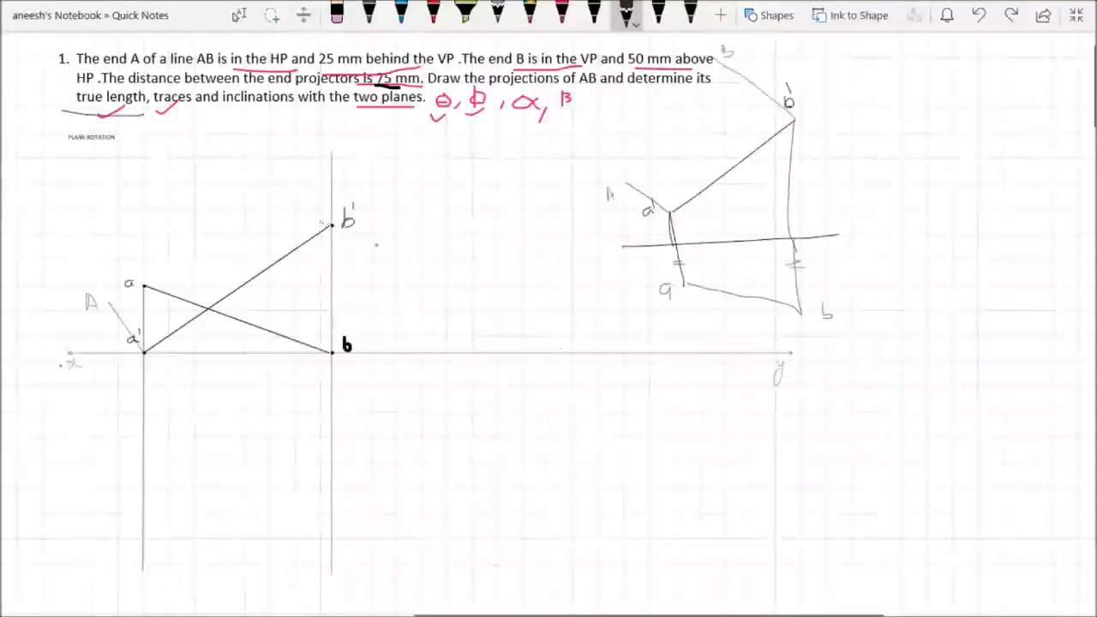
click(340, 21)
drag(338, 184, 324, 184)
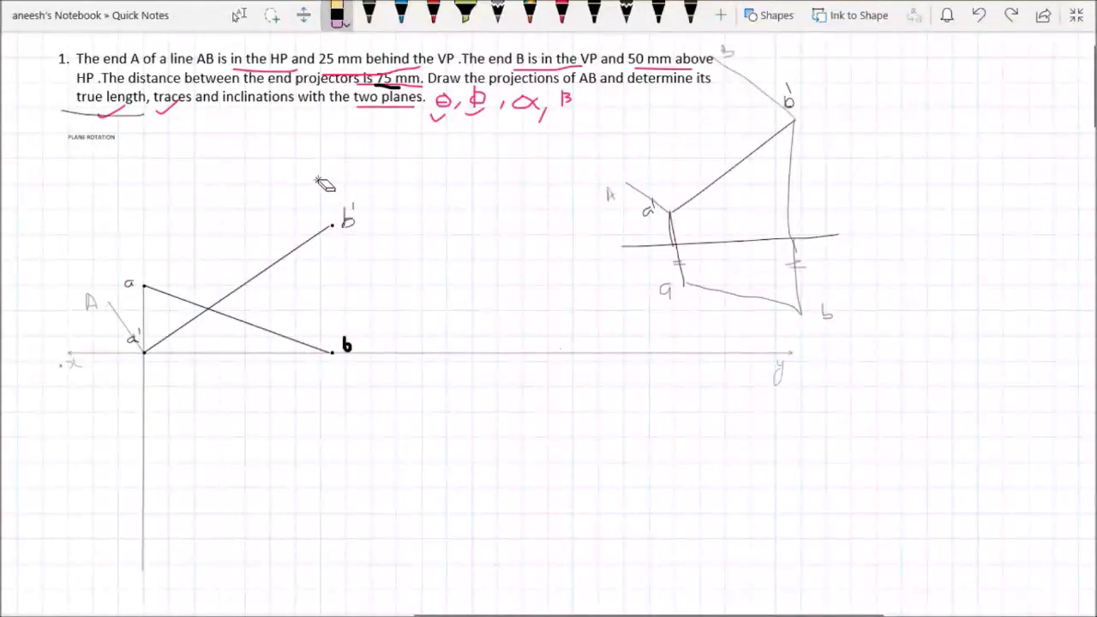
click(979, 15)
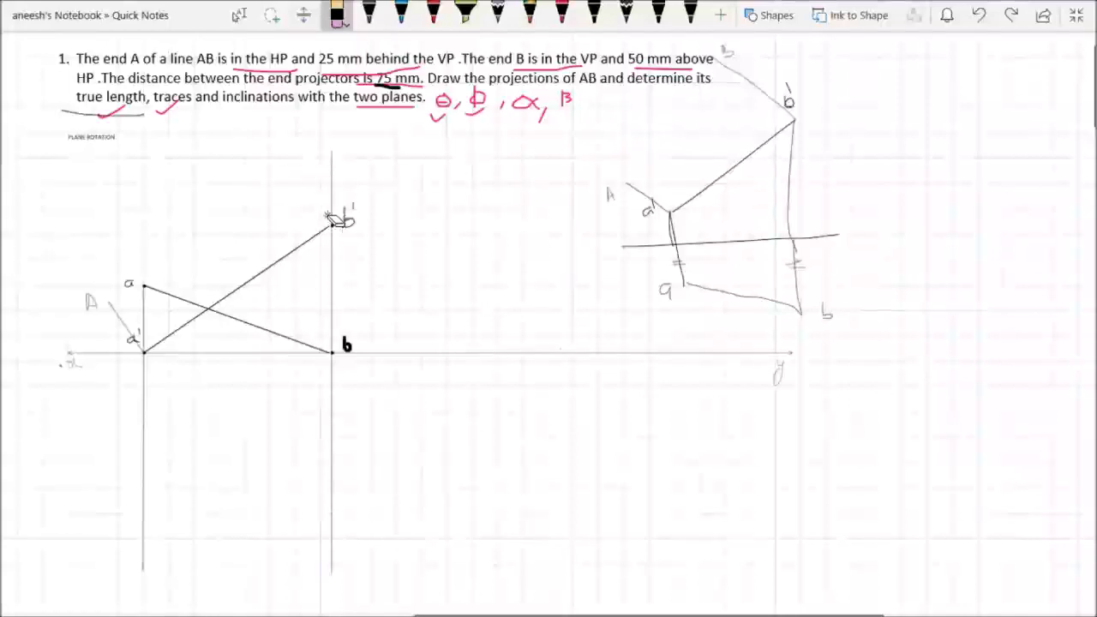
click(369, 12)
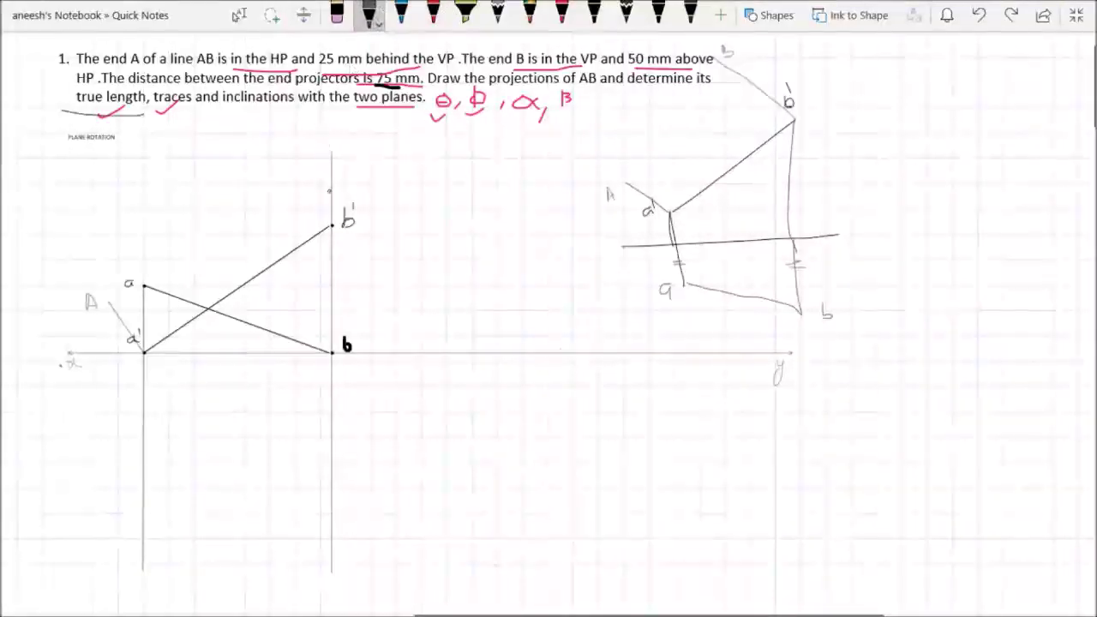
Write the label B beside b' and select the straight-line shape
mouse_move(318, 212)
mouse_down()
mouse_move(319, 198)
mouse_move(325, 212)
mouse_move(313, 219)
mouse_up()
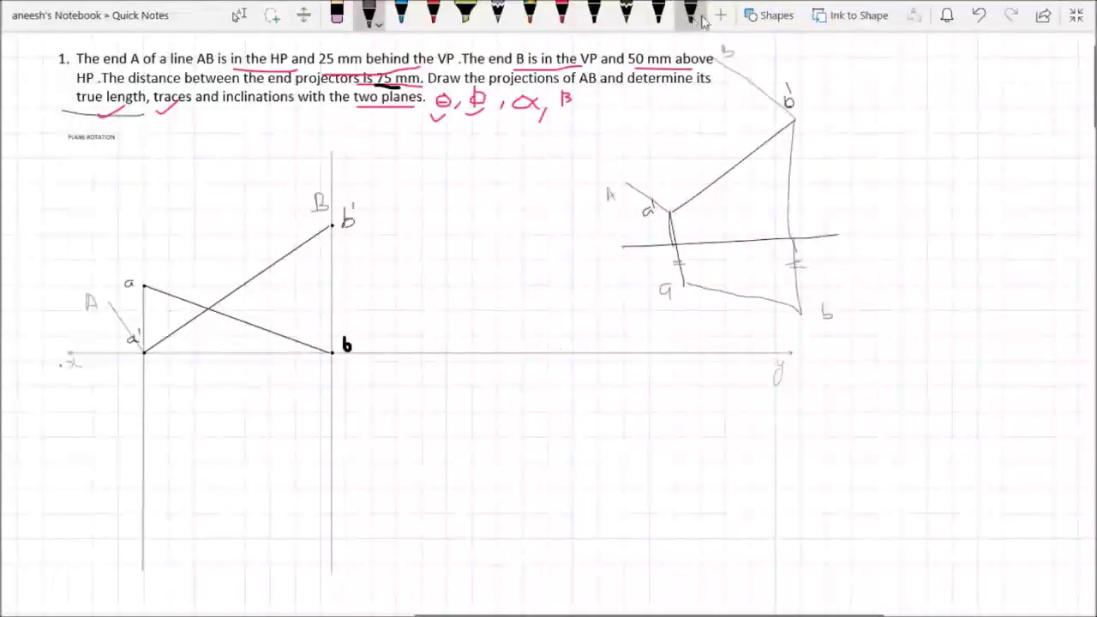
click(770, 14)
click(763, 97)
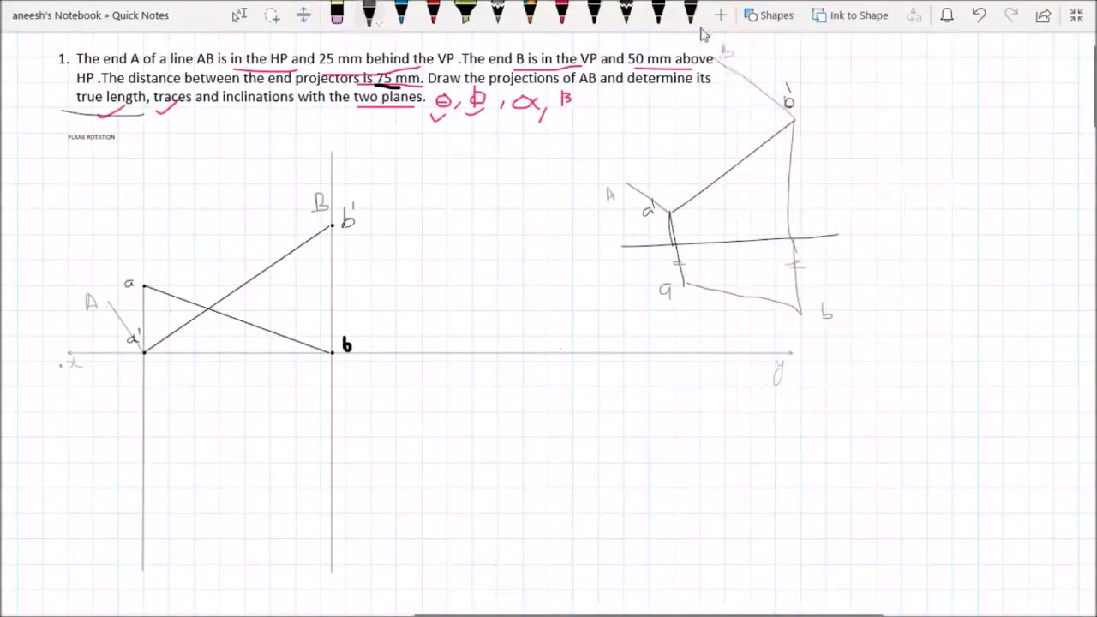
Draw a straight line from A to b' and recolour it red to mark AB's true length
click(658, 12)
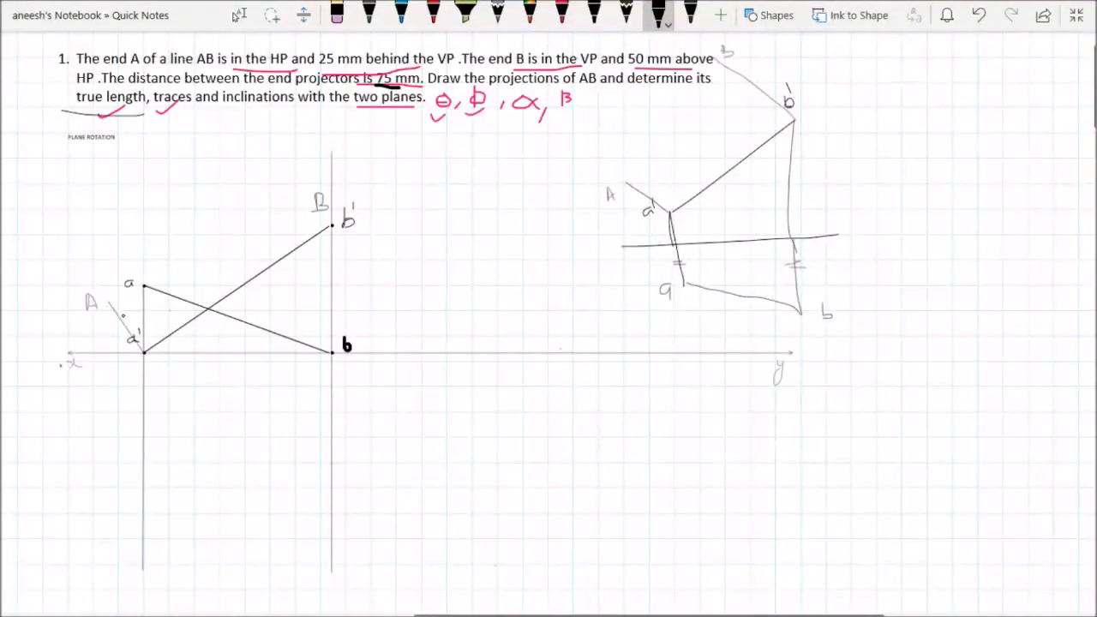
drag(110, 302, 388, 242)
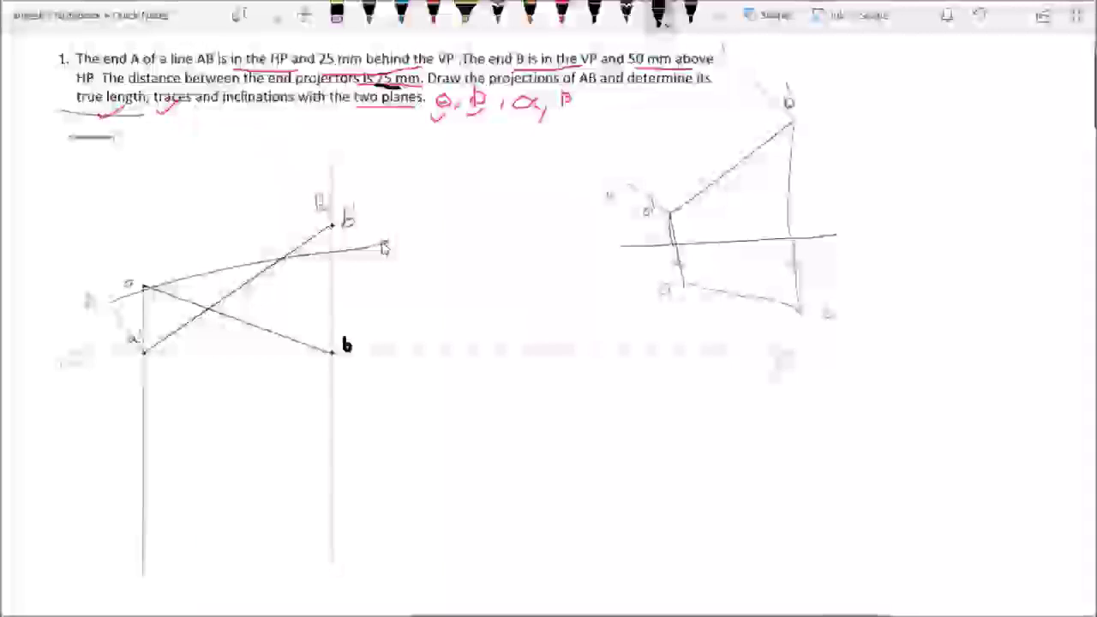
click(978, 14)
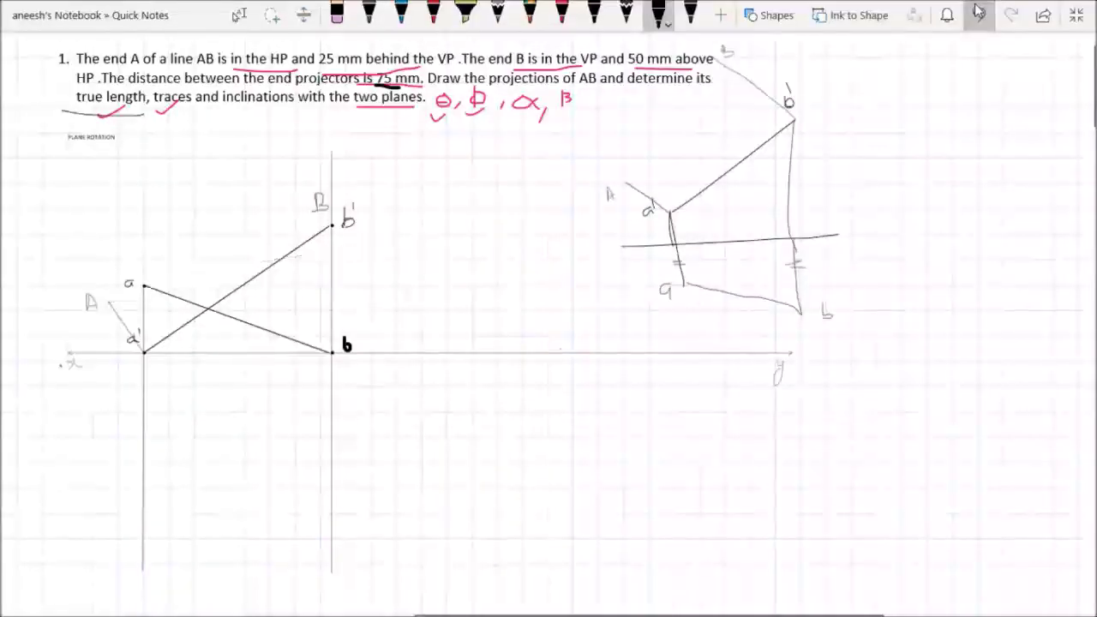
click(768, 15)
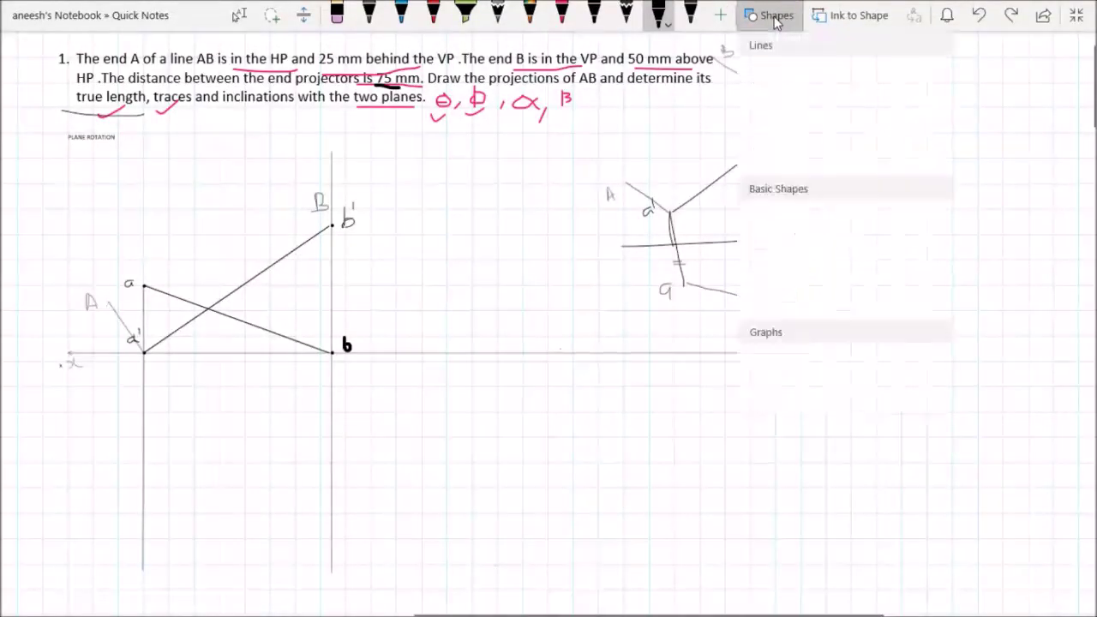
click(771, 88)
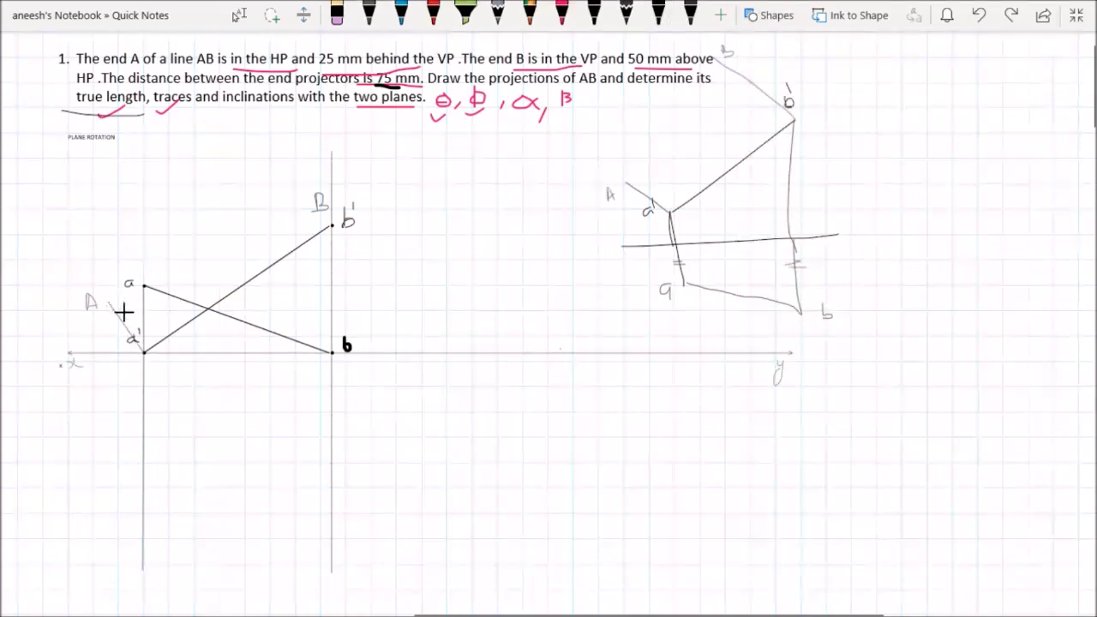
mouse_move(119, 315)
mouse_down()
mouse_move(325, 262)
mouse_move(340, 240)
mouse_up()
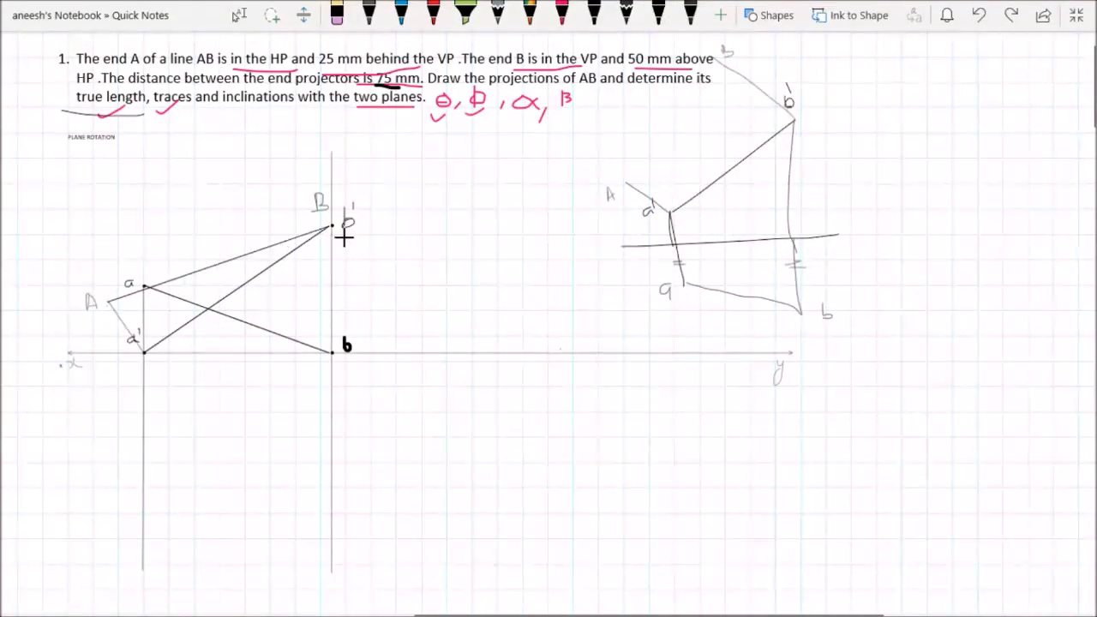
click(565, 15)
click(463, 310)
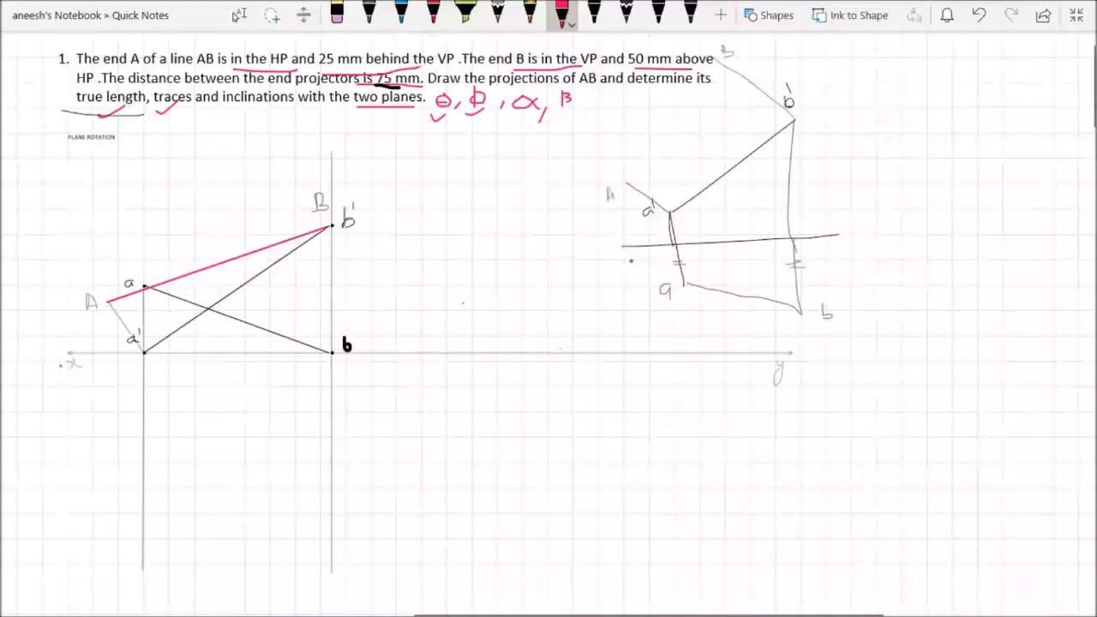
Draw a short red horizontal line near the top b label of the side sketch
click(761, 26)
click(762, 80)
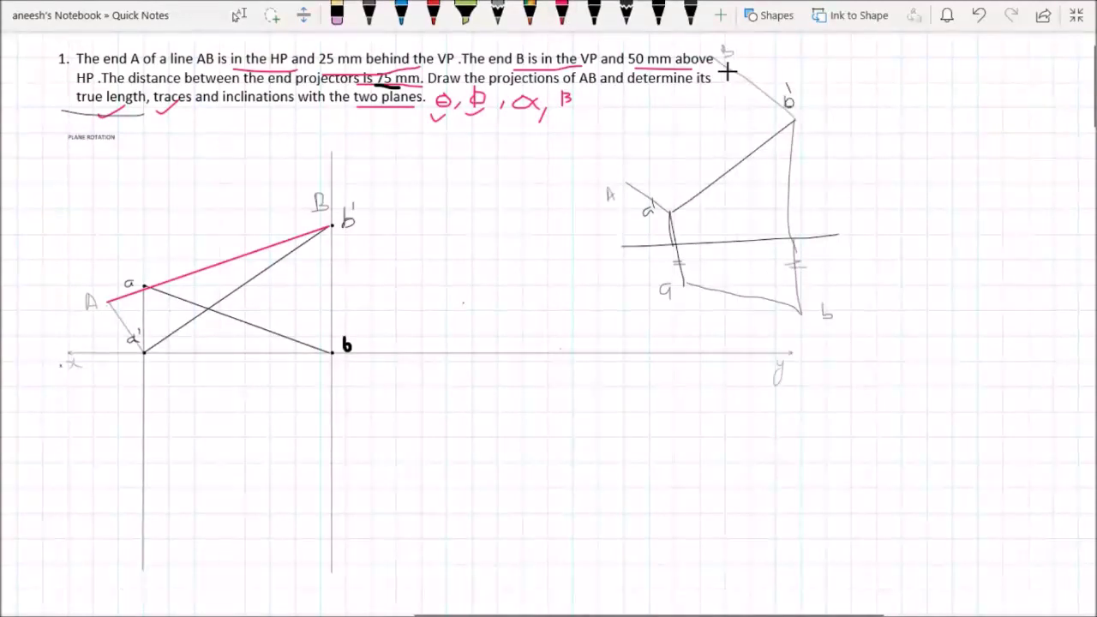
drag(716, 58, 756, 57)
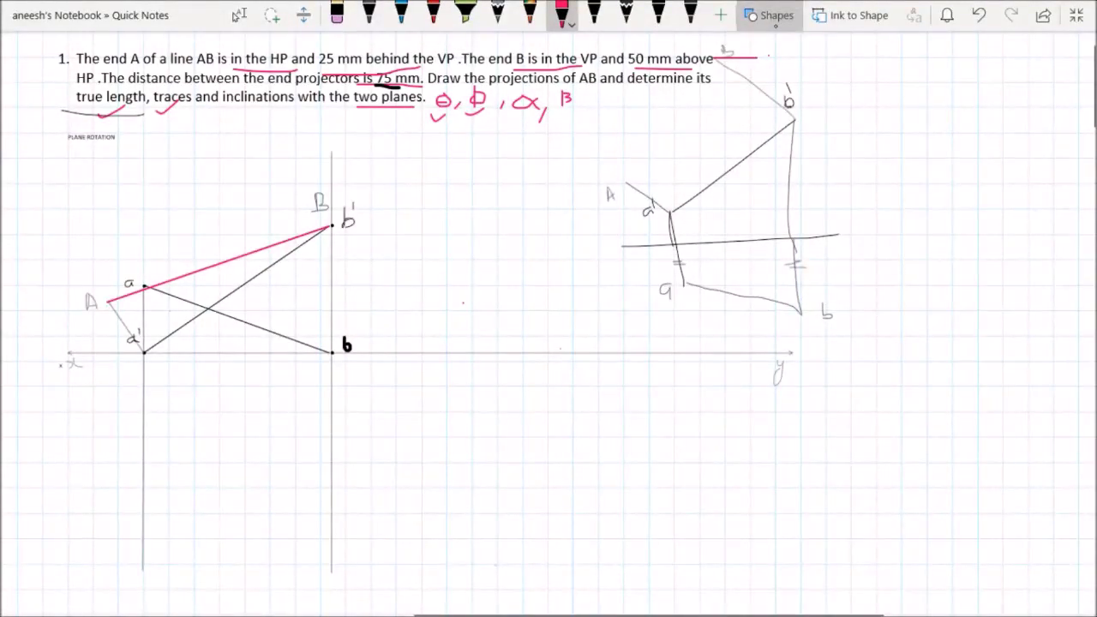
Draw a red straight line from that top point down to A, then return to a black pen
click(774, 17)
click(766, 80)
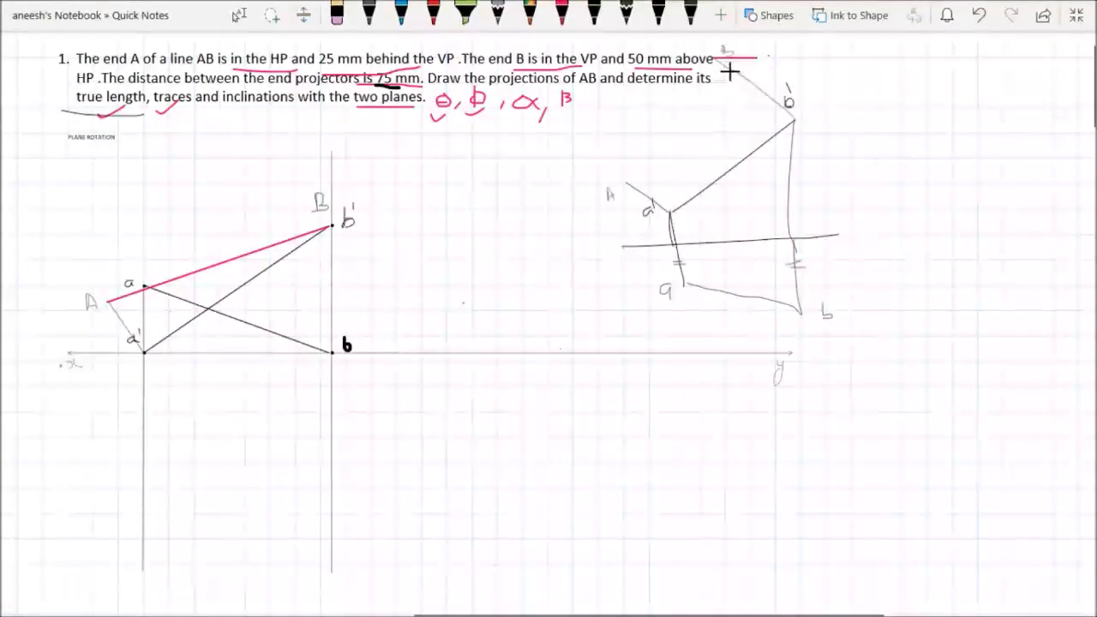
mouse_move(715, 58)
mouse_down()
mouse_move(642, 192)
mouse_move(617, 208)
mouse_move(636, 206)
mouse_up()
scroll(628, 227, up, 1)
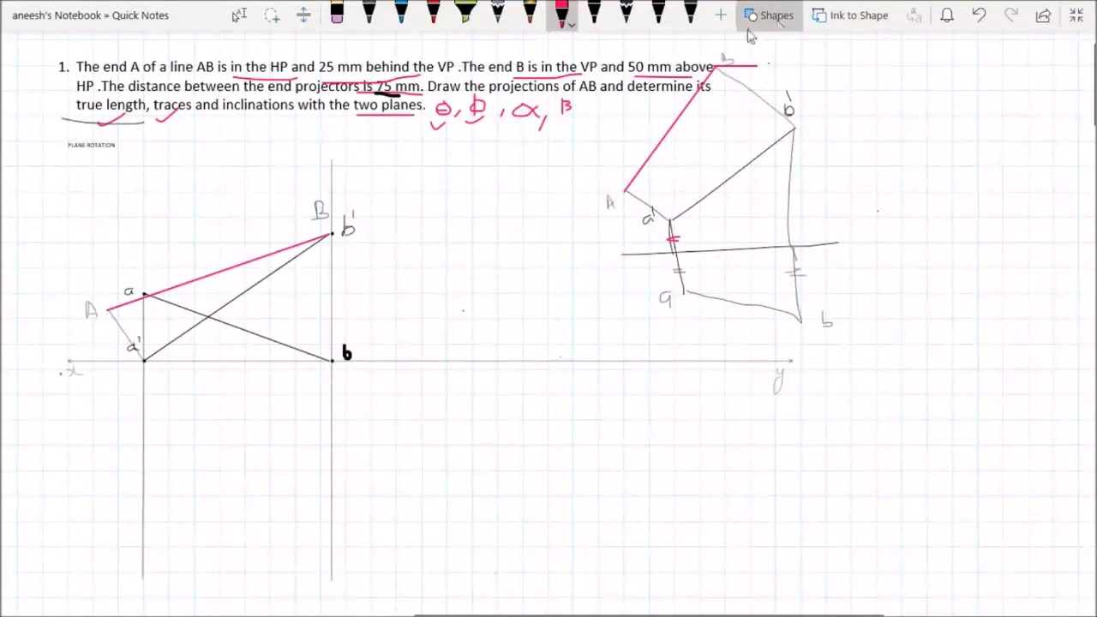
click(657, 13)
click(688, 15)
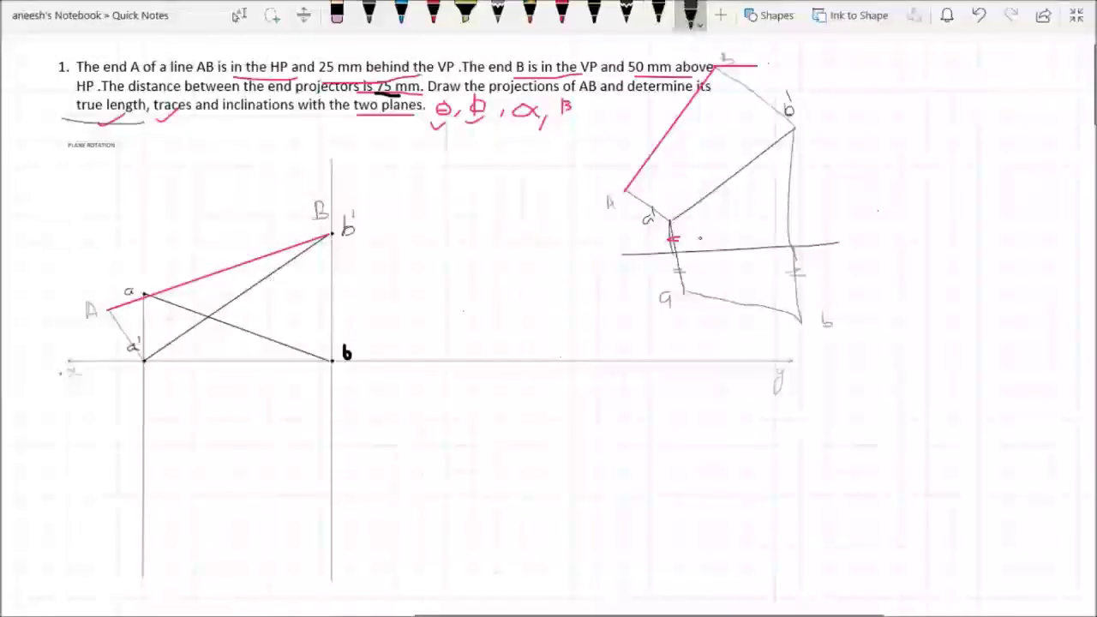
Replace the thick stroke with a thin line extending down from point a in the side sketch
drag(686, 296, 674, 324)
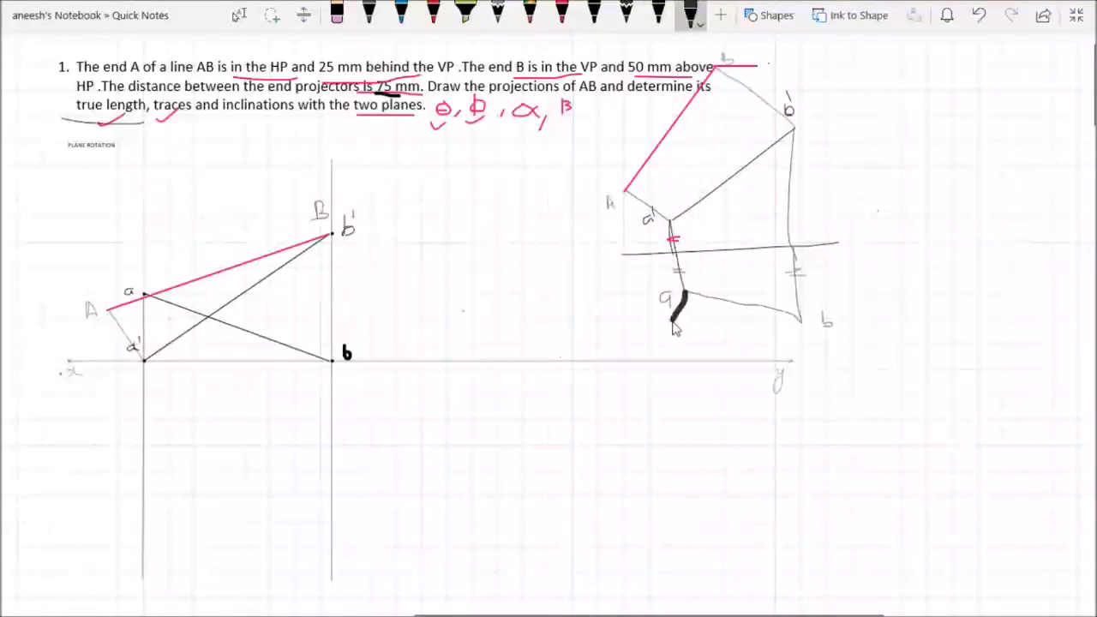
click(978, 14)
click(626, 14)
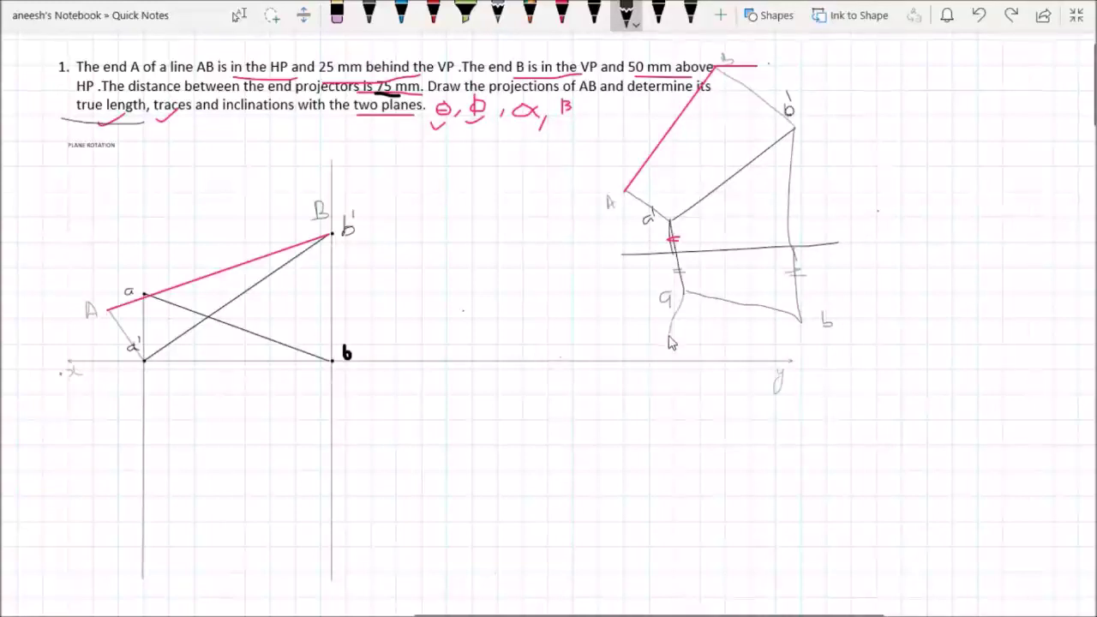
drag(668, 337, 669, 335)
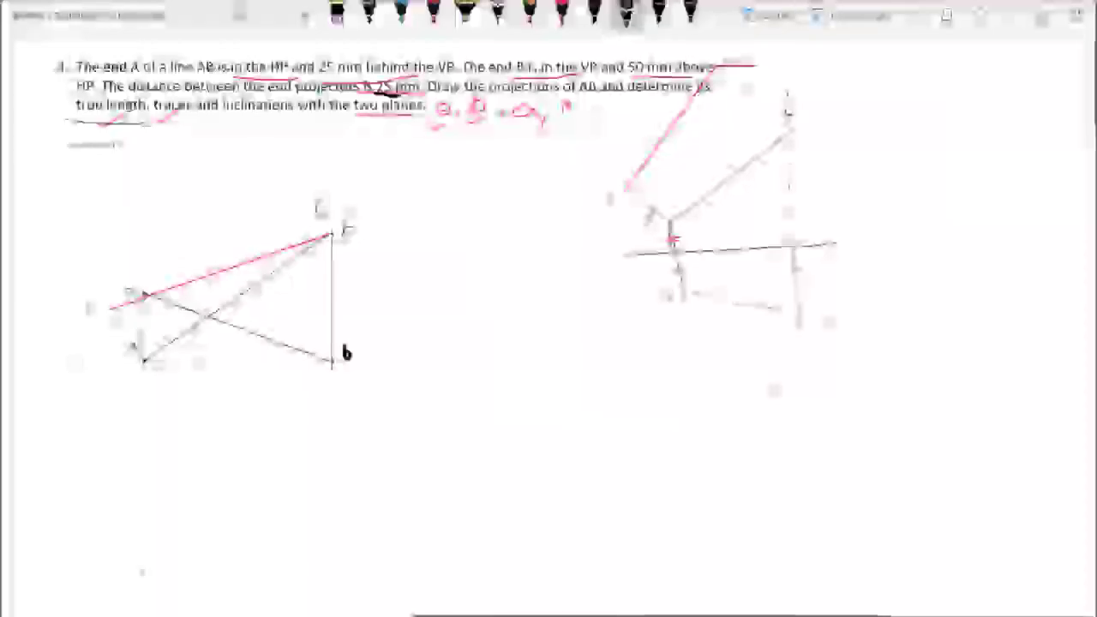
Write the label A just above point a in the main projection
mouse_move(127, 352)
mouse_down()
mouse_move(176, 377)
mouse_move(135, 327)
mouse_move(127, 355)
mouse_up()
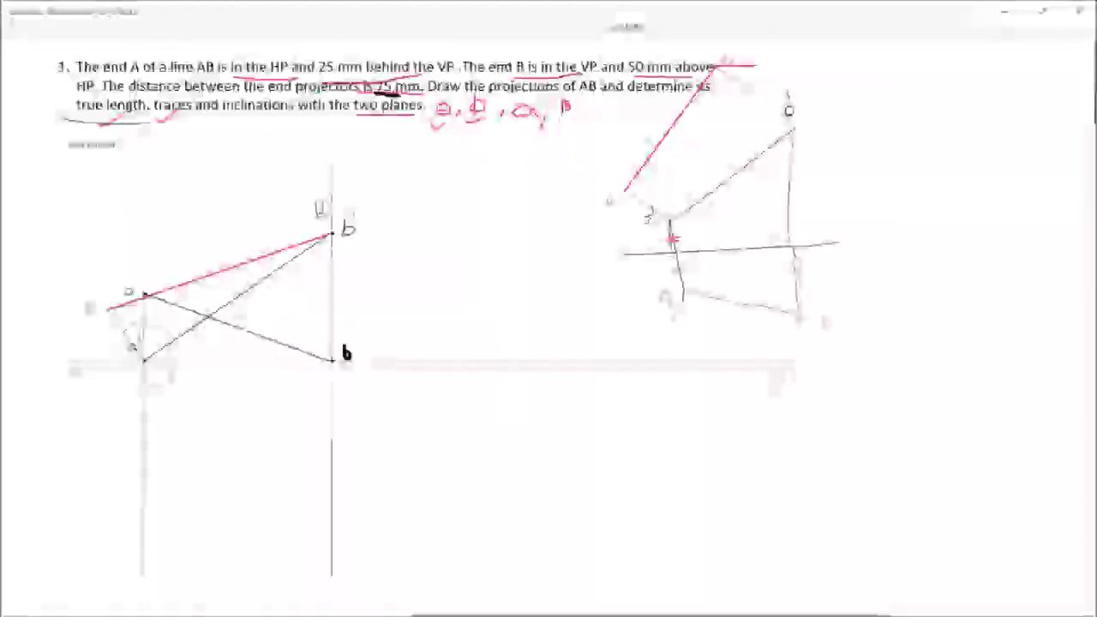
click(979, 15)
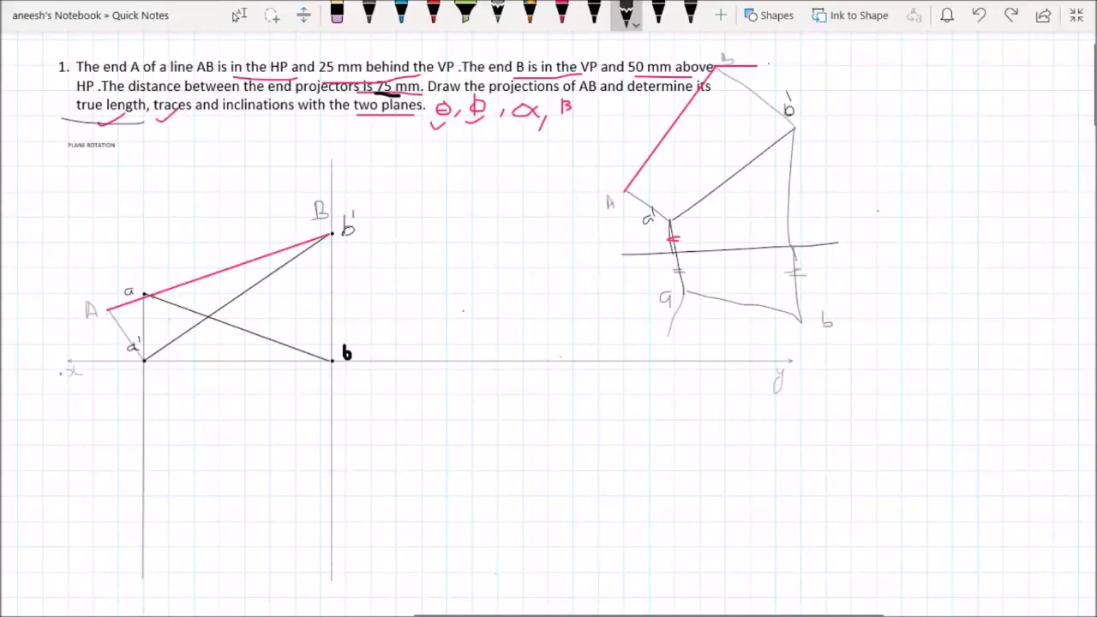
drag(133, 284, 144, 283)
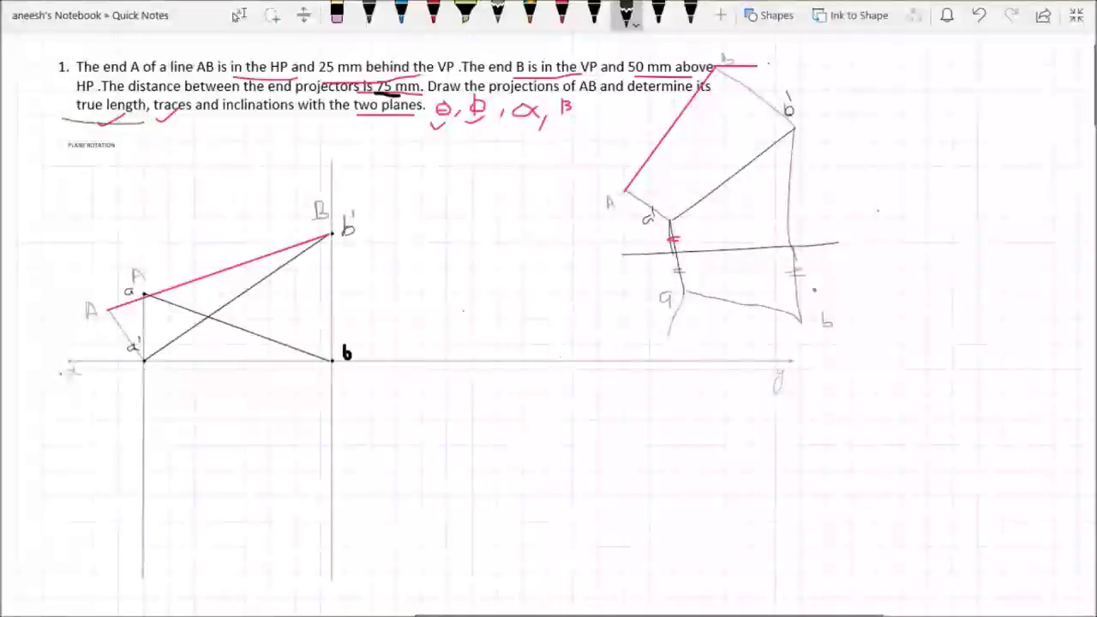
click(562, 12)
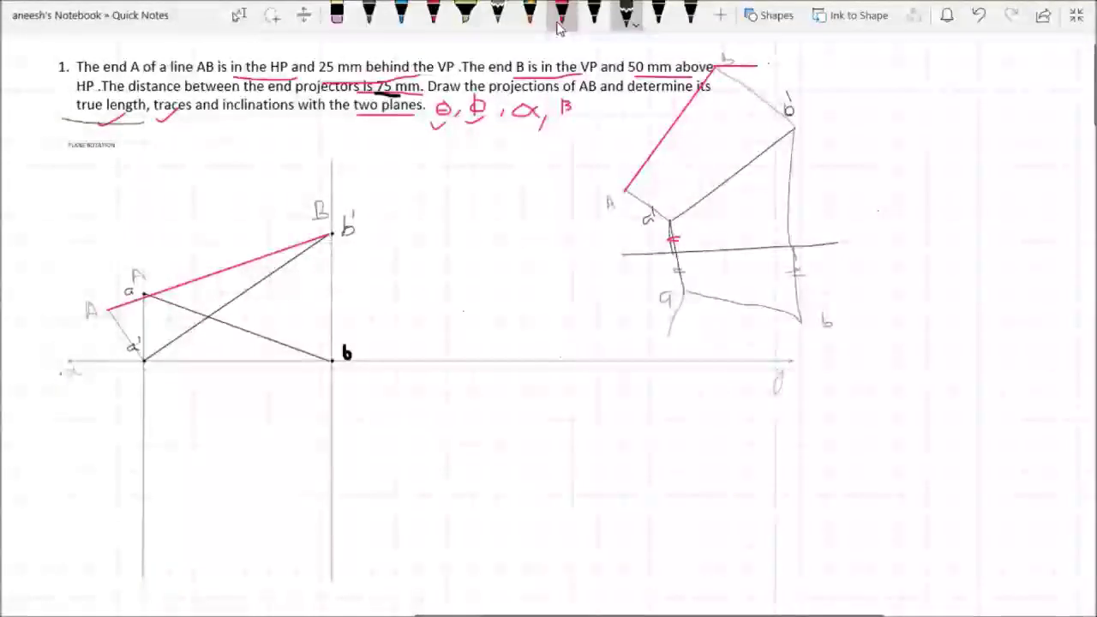
Add a red tick on the right vertical and extend a thin black line down from b
drag(777, 202, 803, 203)
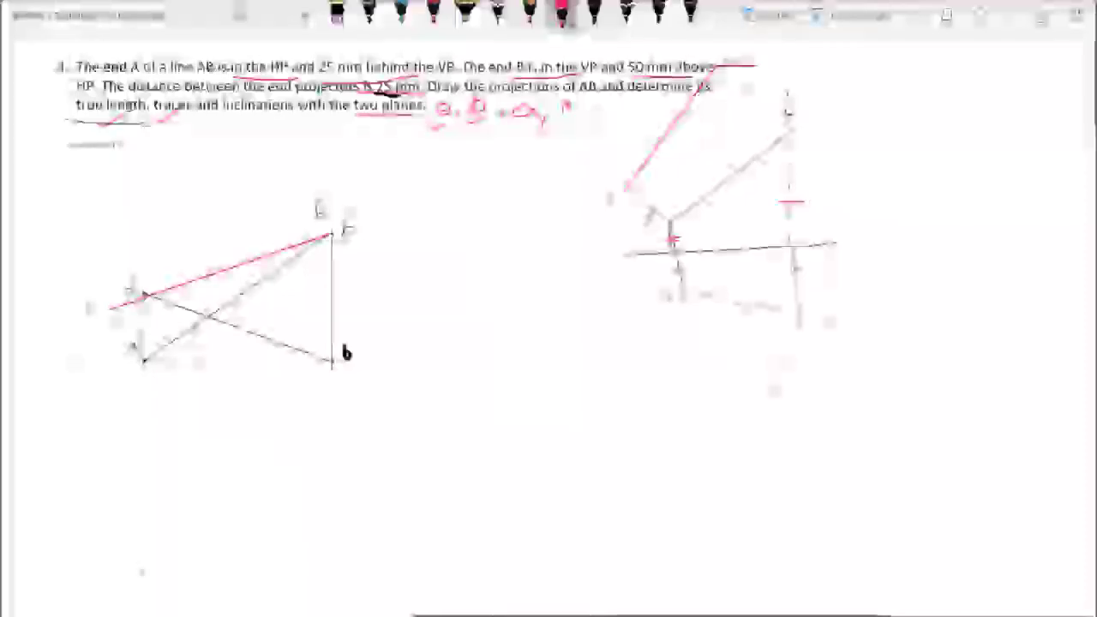
click(627, 13)
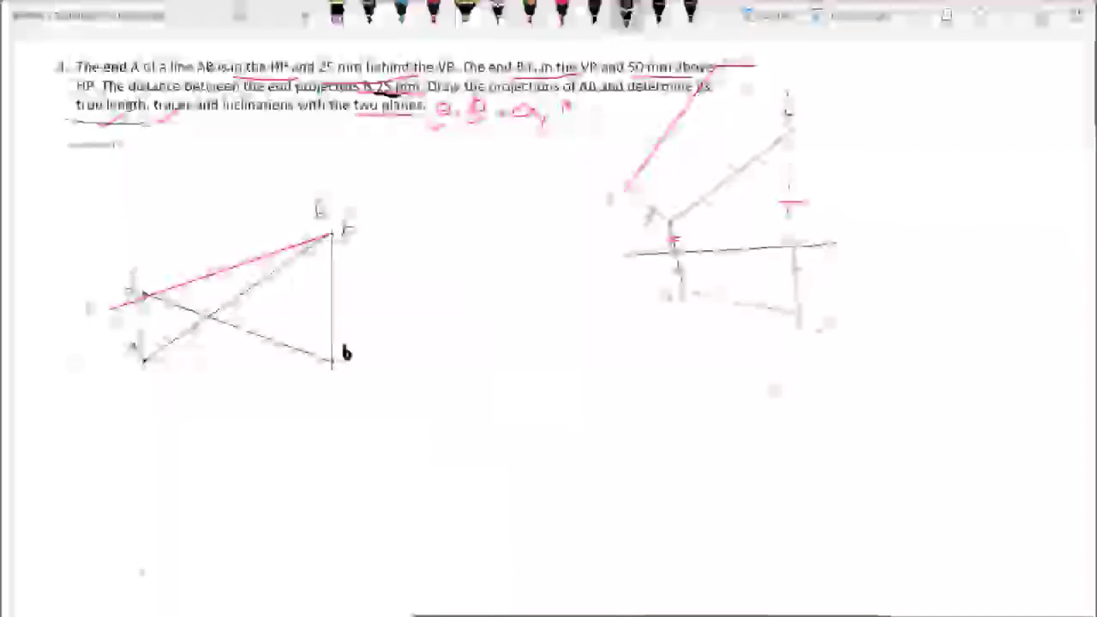
mouse_move(801, 326)
mouse_down()
mouse_move(774, 376)
mouse_move(763, 412)
mouse_up()
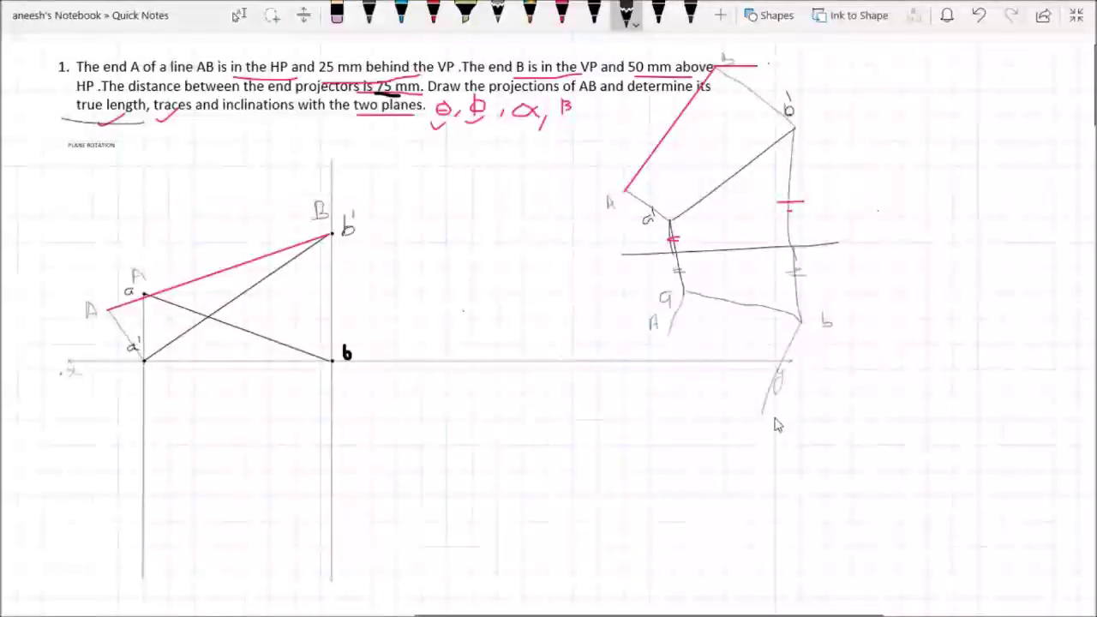
Write the label B at the end of the extended line and select the straight-line shape
drag(774, 422, 783, 416)
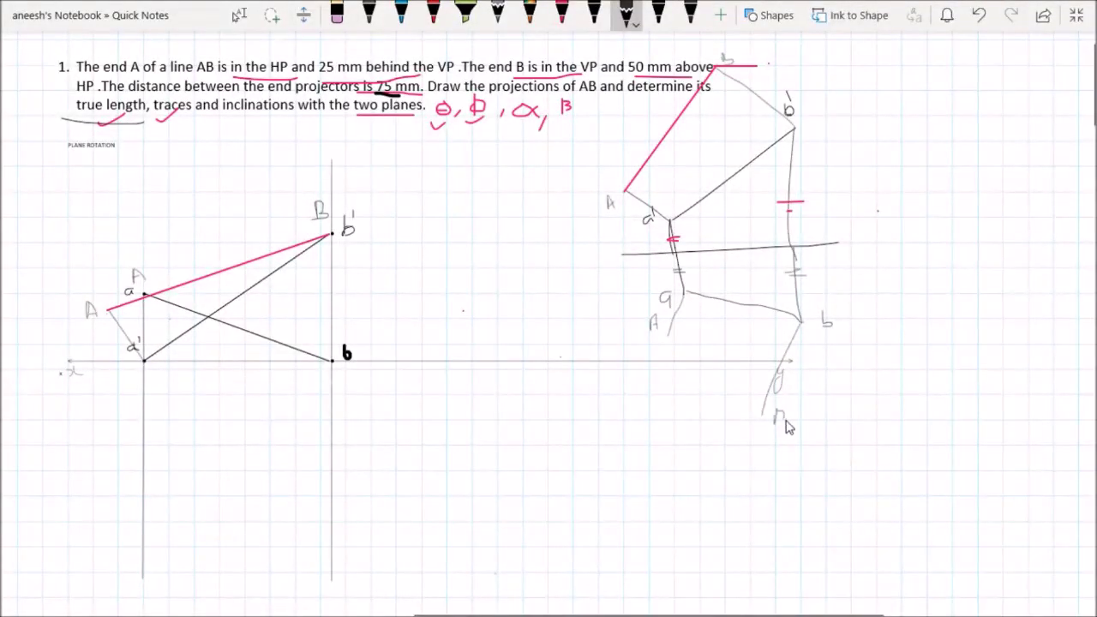
drag(777, 412, 783, 424)
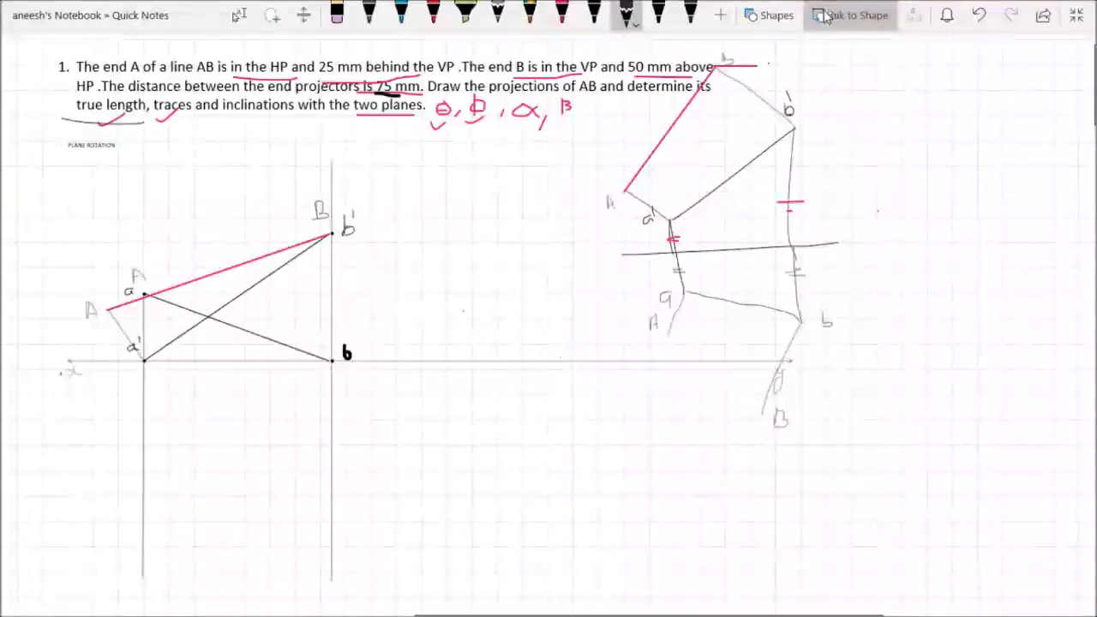
click(744, 33)
click(773, 91)
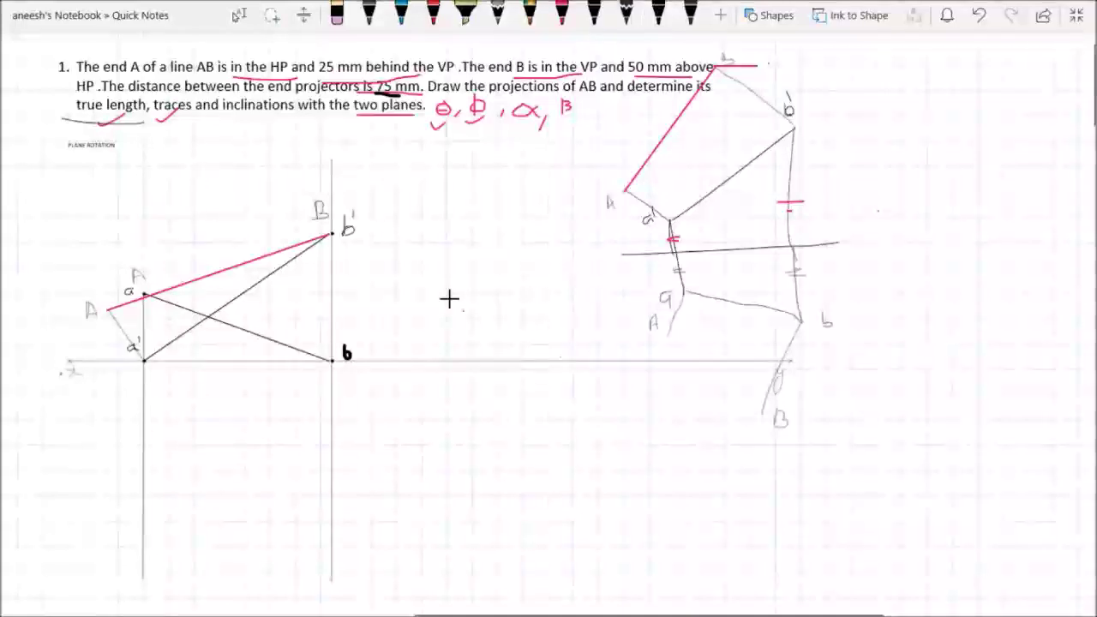